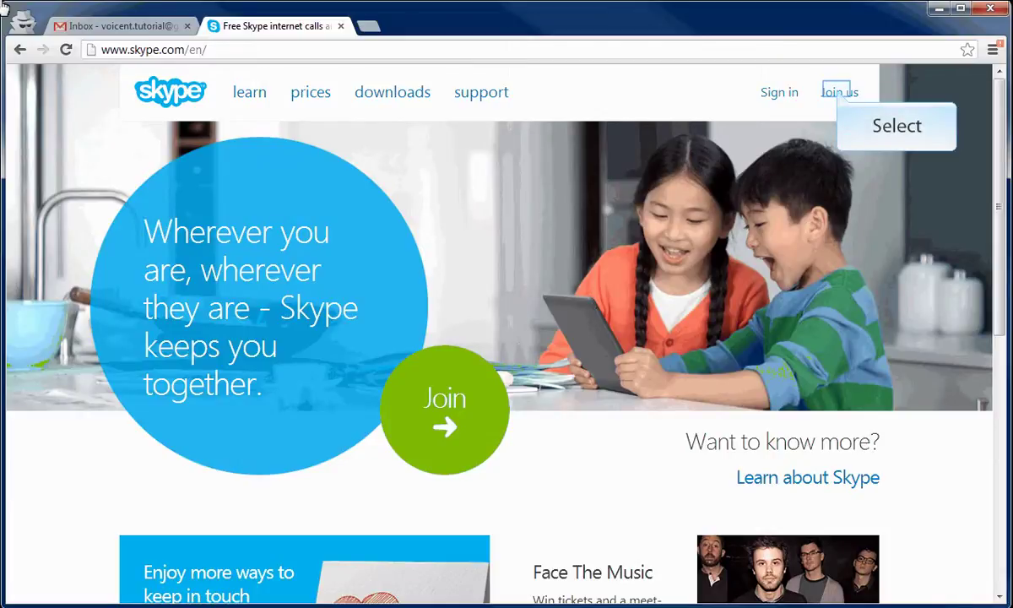
Start a Skype sign-up with the first and last name and the email address entered twice.
click(840, 95)
text(voicen)
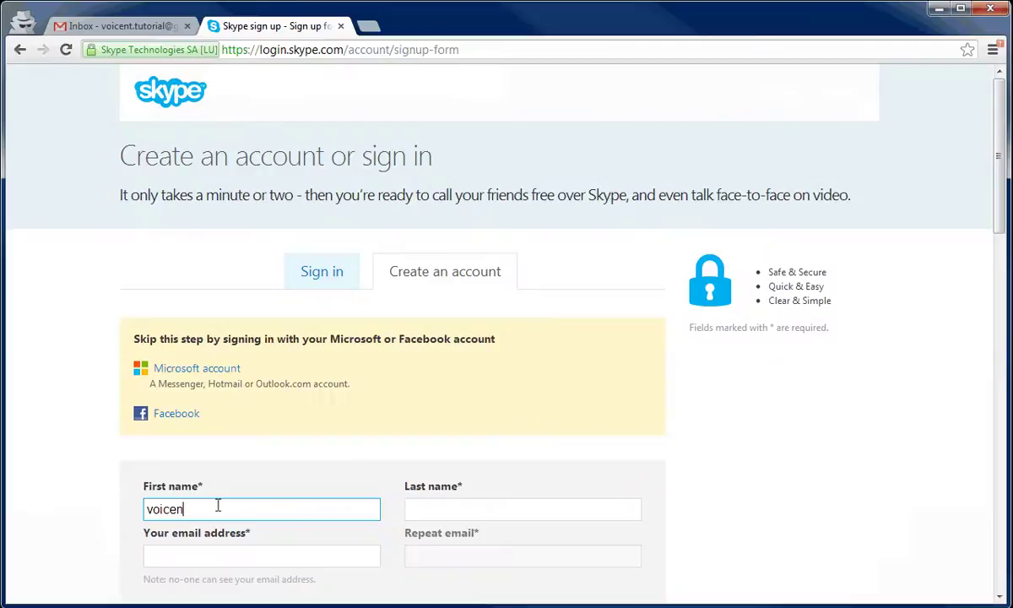
text(t)
key(Tab)
text(tutorials)
key(Tab)
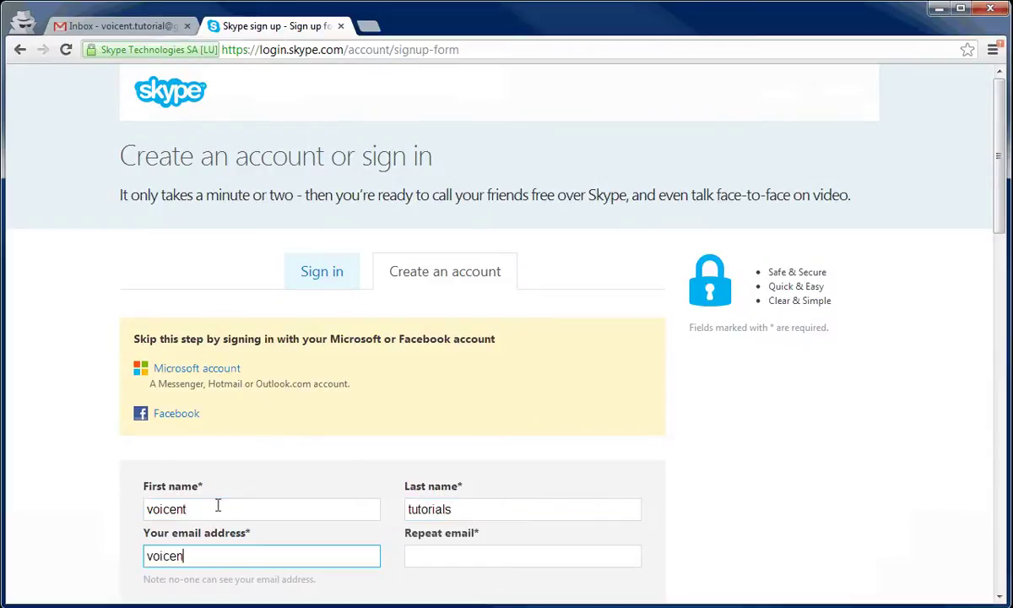
key(Tab)
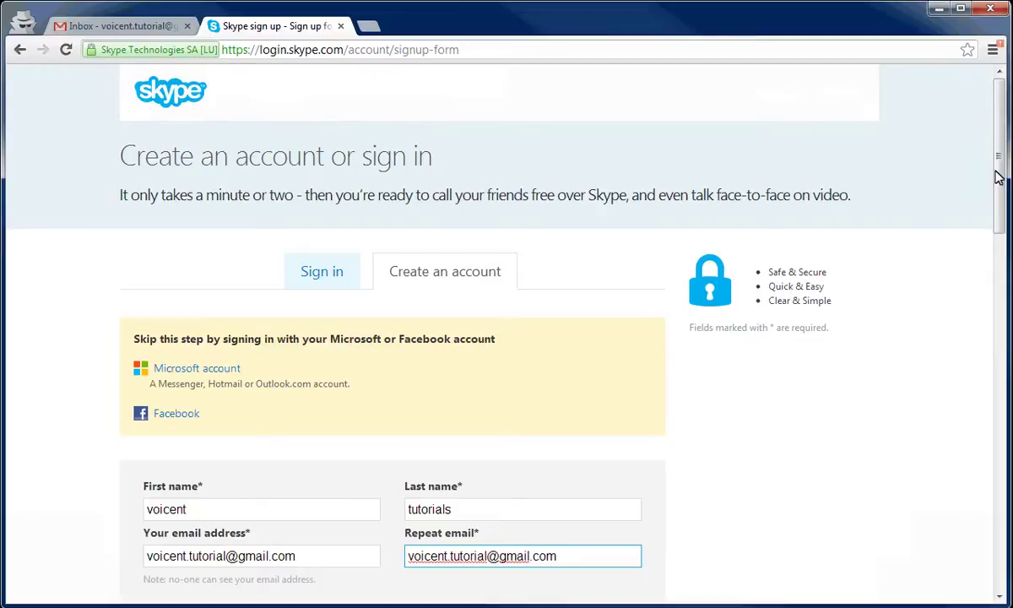
drag(997, 168, 989, 301)
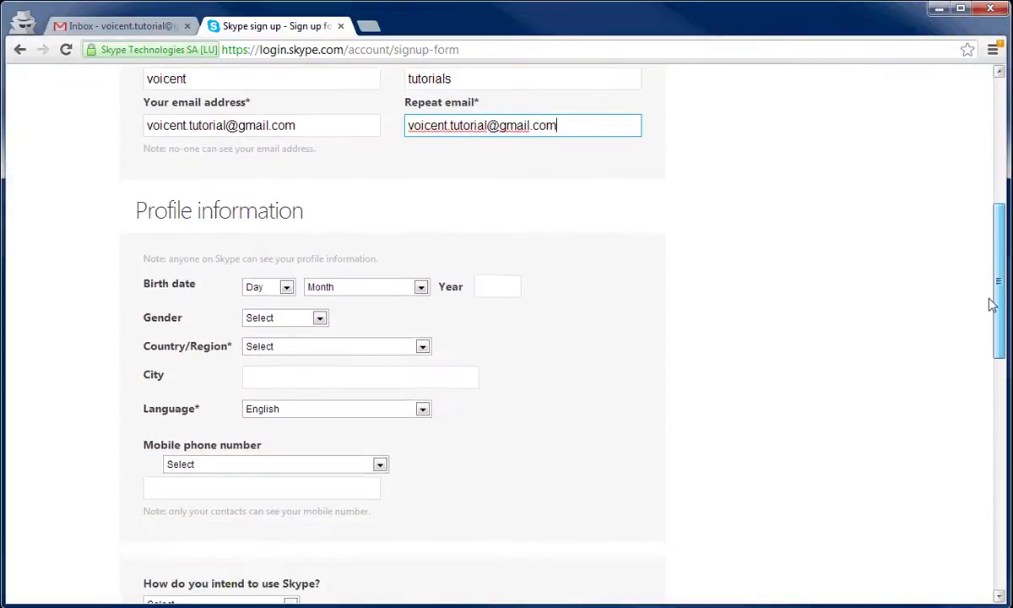
Set birth date 1 January 1980, gender Male, and country United States.
click(286, 283)
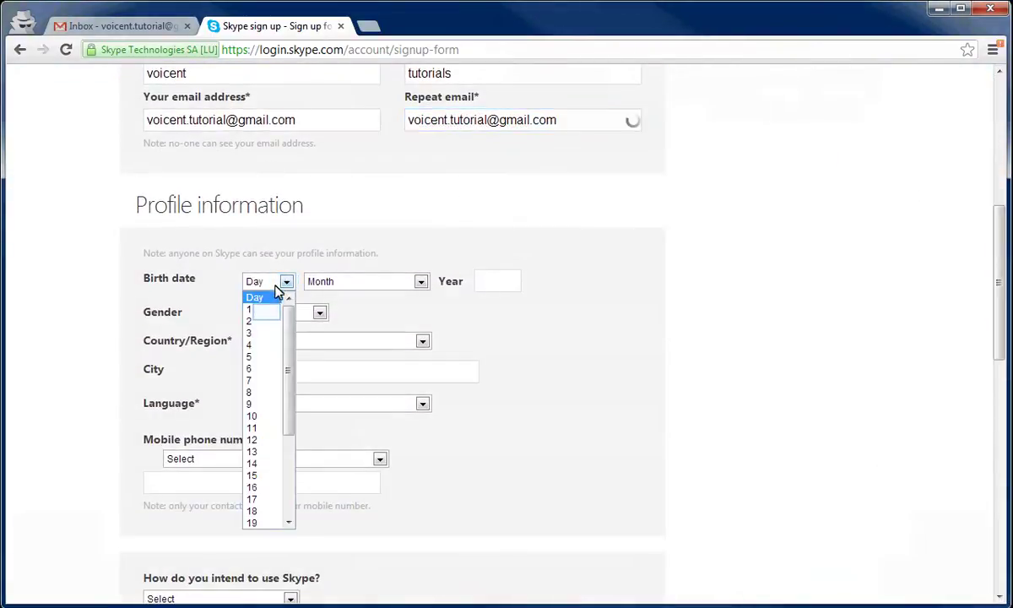
click(266, 308)
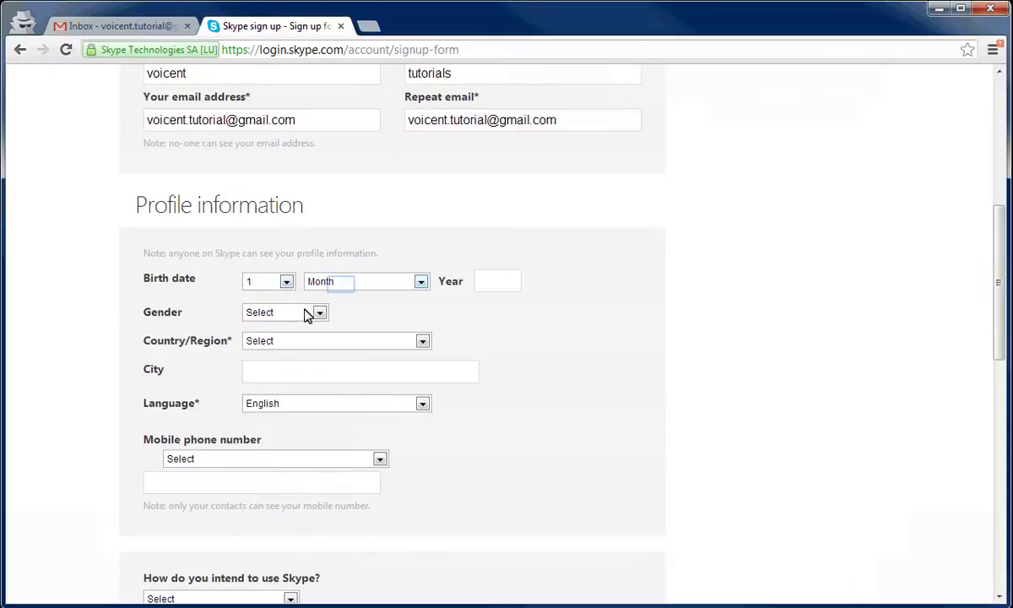
click(341, 286)
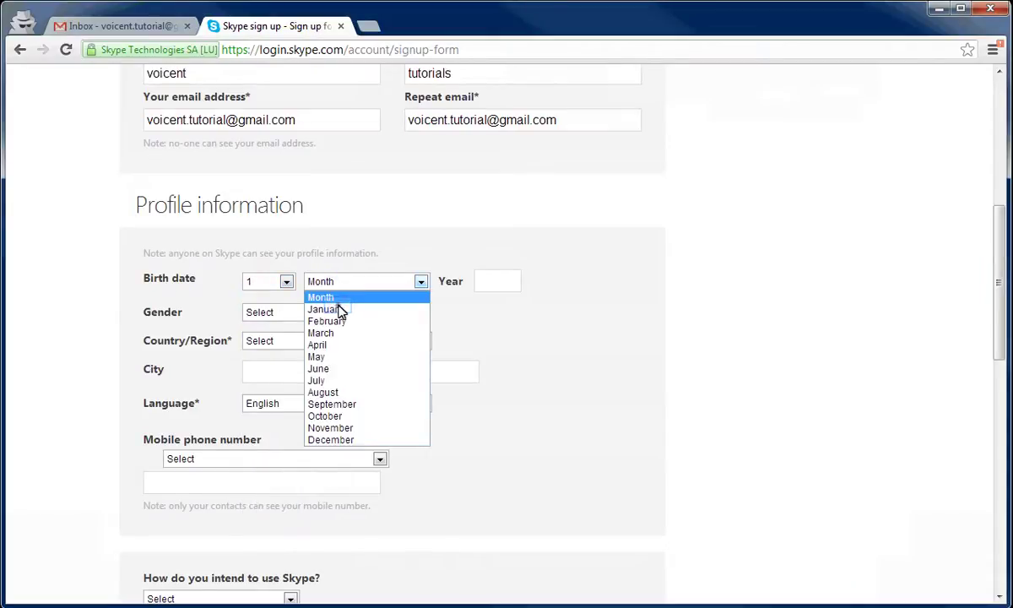
click(331, 309)
click(483, 281)
text(19)
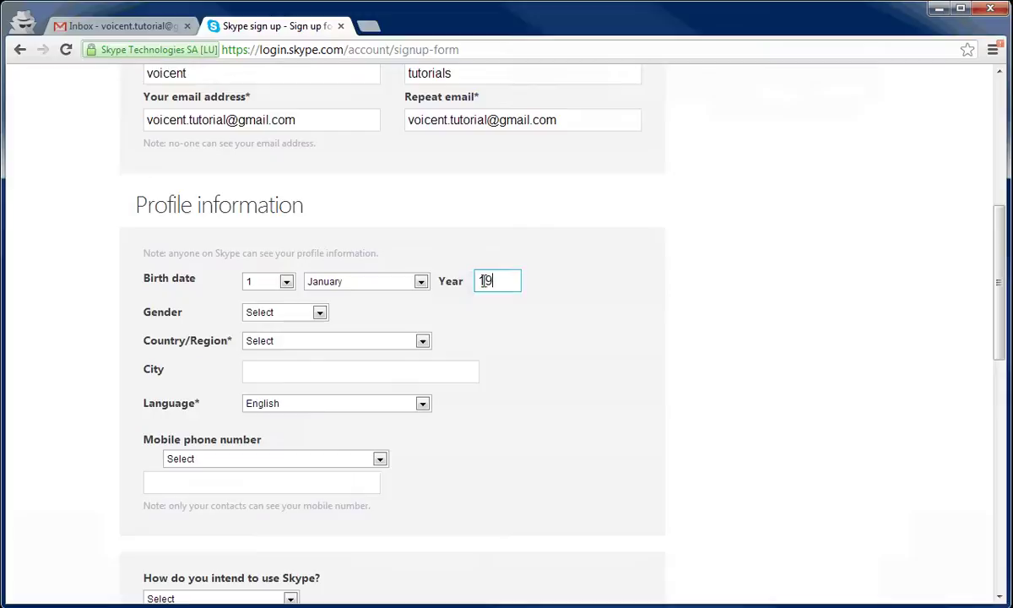
text(80)
click(293, 314)
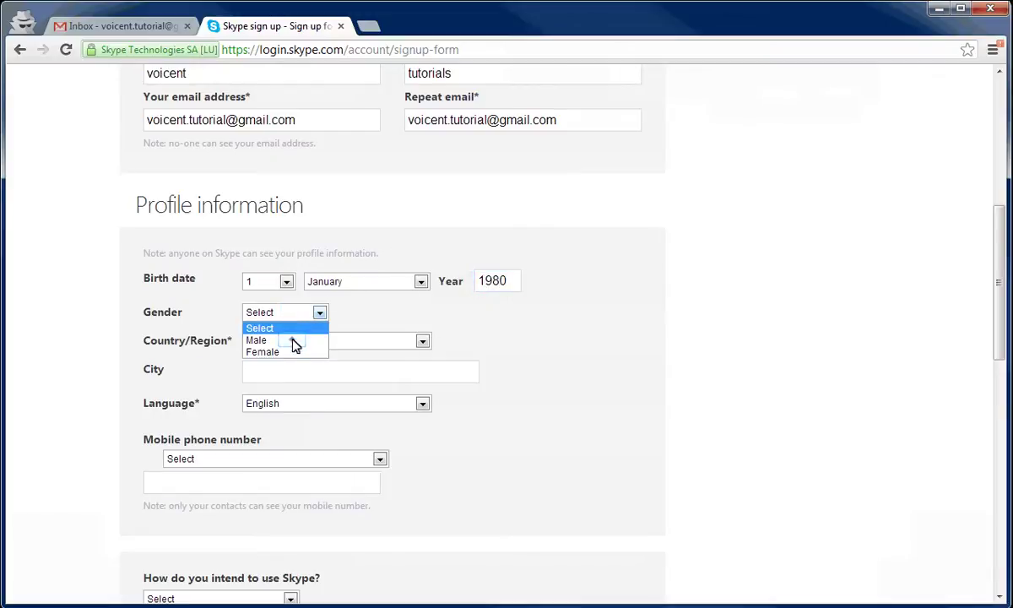
click(296, 340)
click(300, 346)
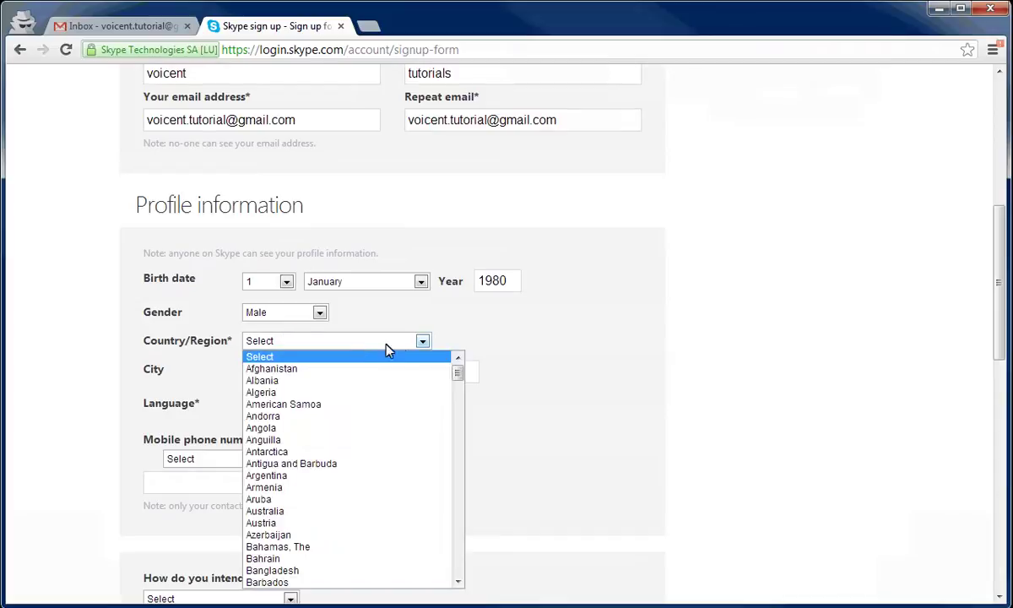
drag(459, 375, 470, 563)
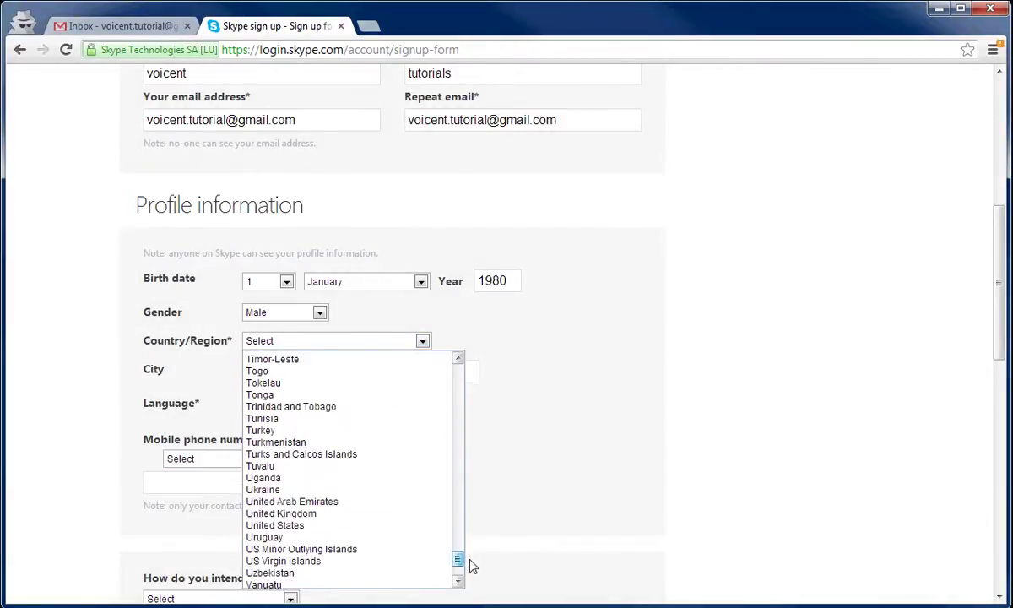
click(406, 531)
Enter the city and the mobile number with United States as the phone country.
click(332, 374)
text(San Jose)
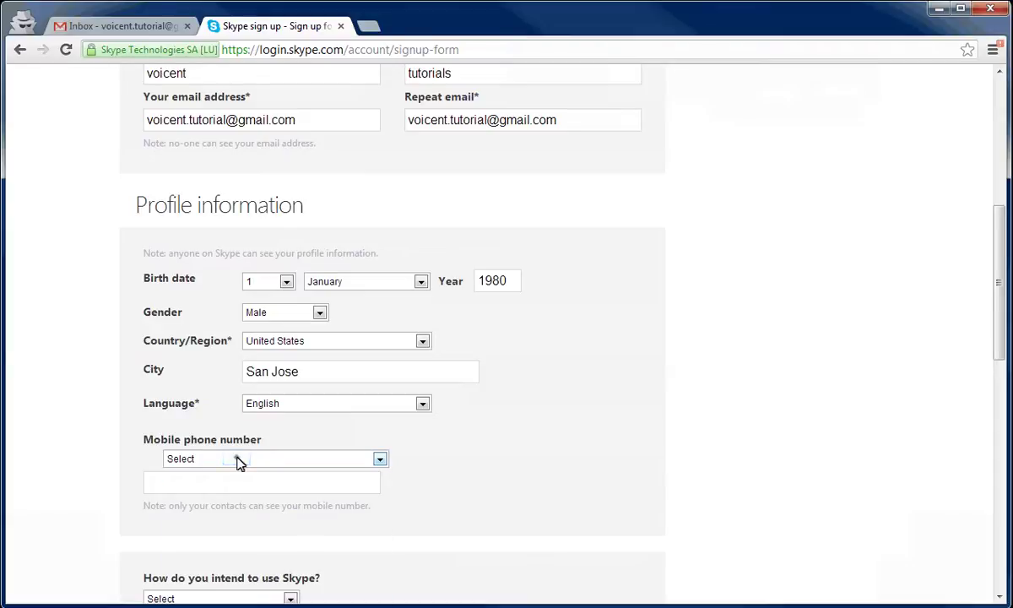
click(237, 459)
drag(385, 494, 385, 607)
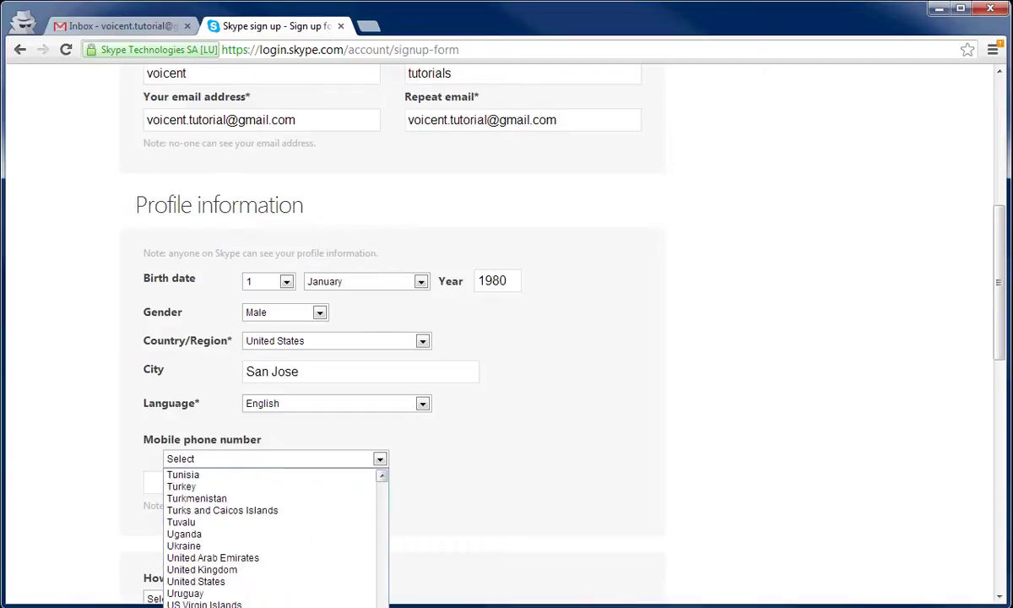
click(281, 582)
click(233, 483)
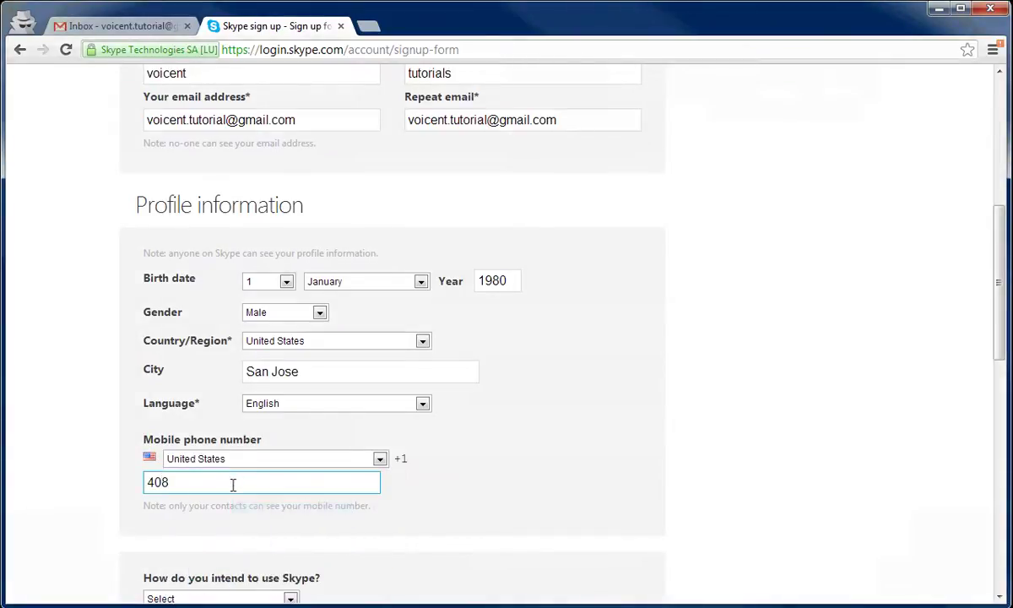
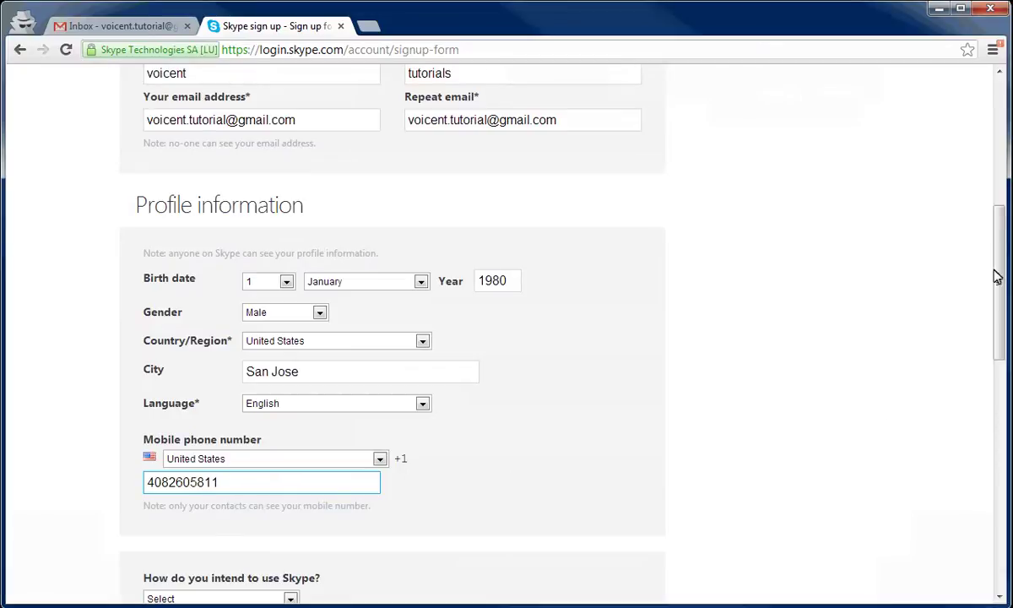
drag(998, 237, 1003, 349)
Choose Mostly personal conversations, take the first suggested Skype Name, and enter the password twice.
click(272, 268)
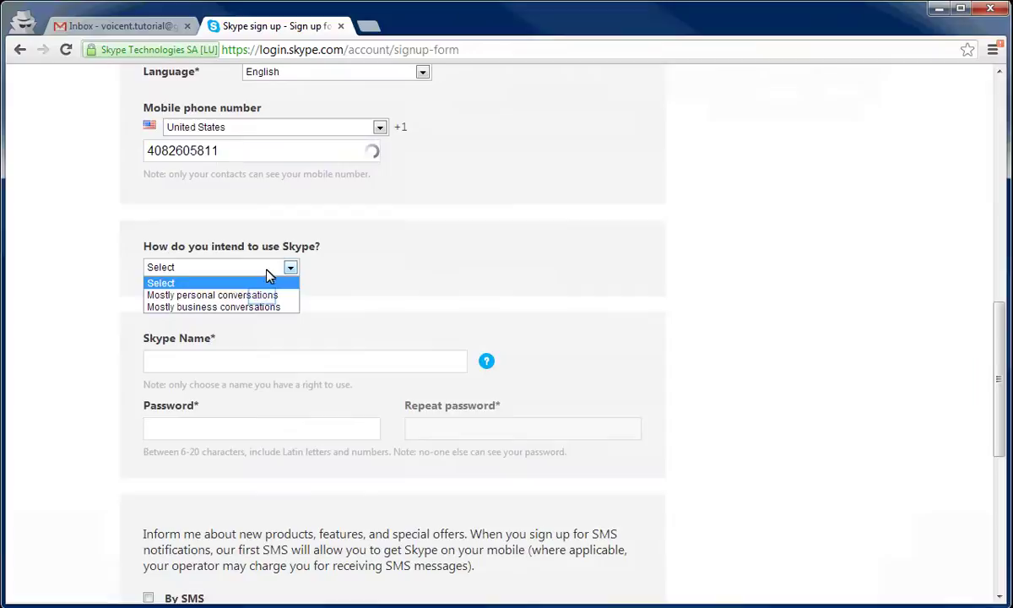
click(252, 292)
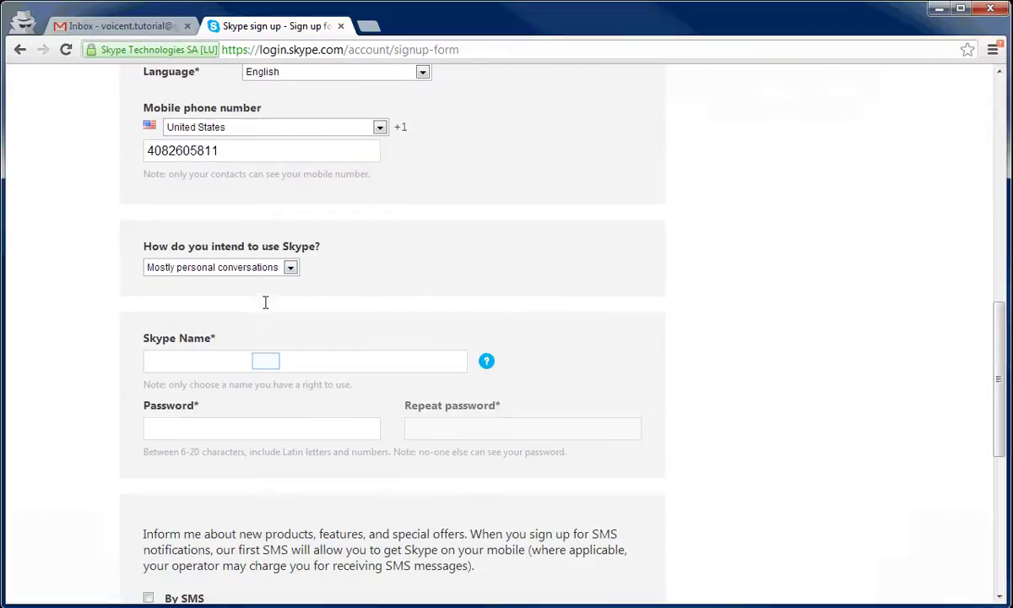
click(267, 362)
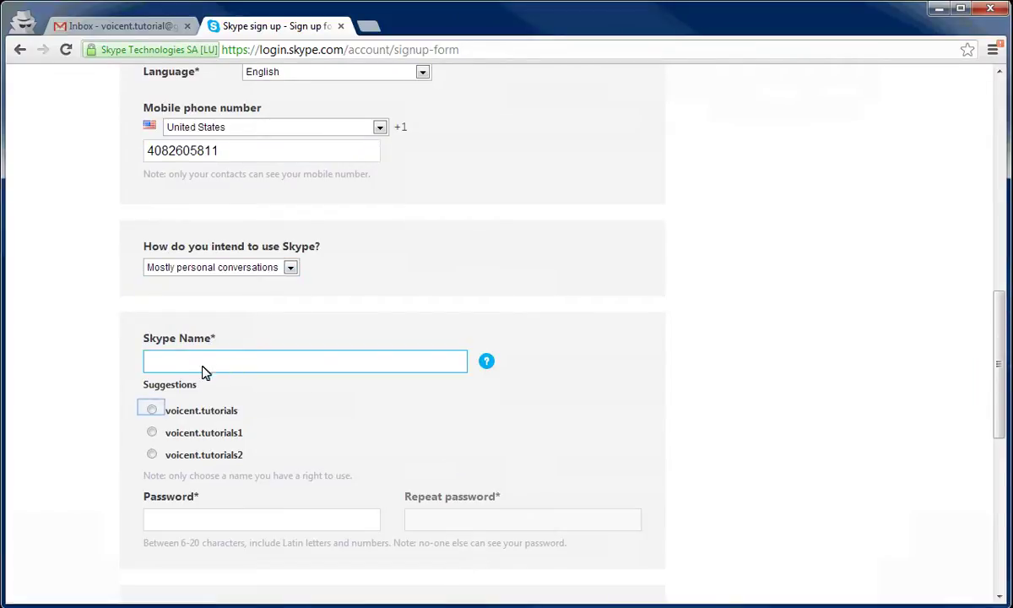
click(151, 409)
click(204, 427)
text(******)
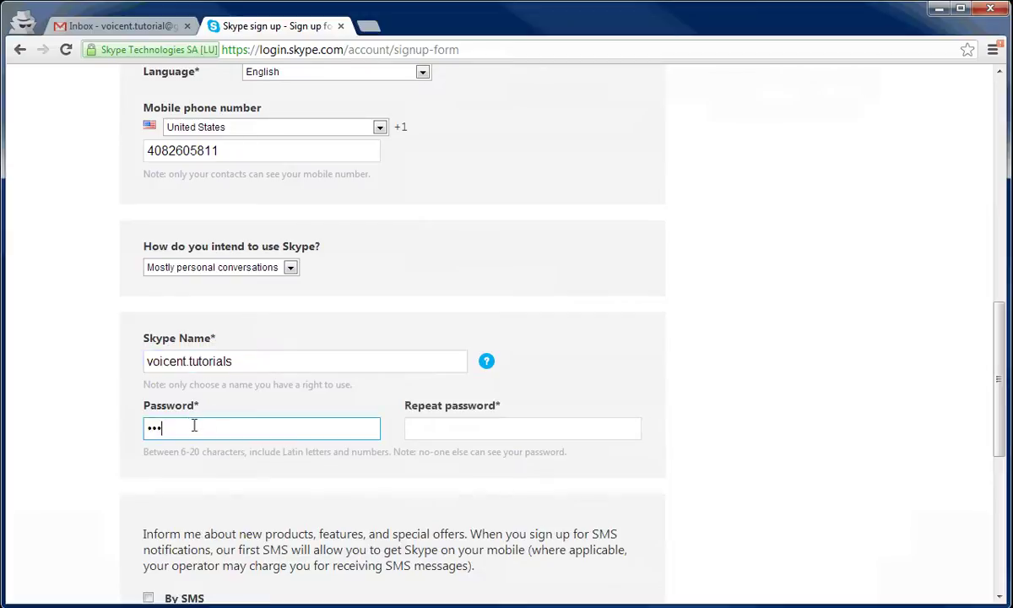
text(*)
key(Tab)
text(******)
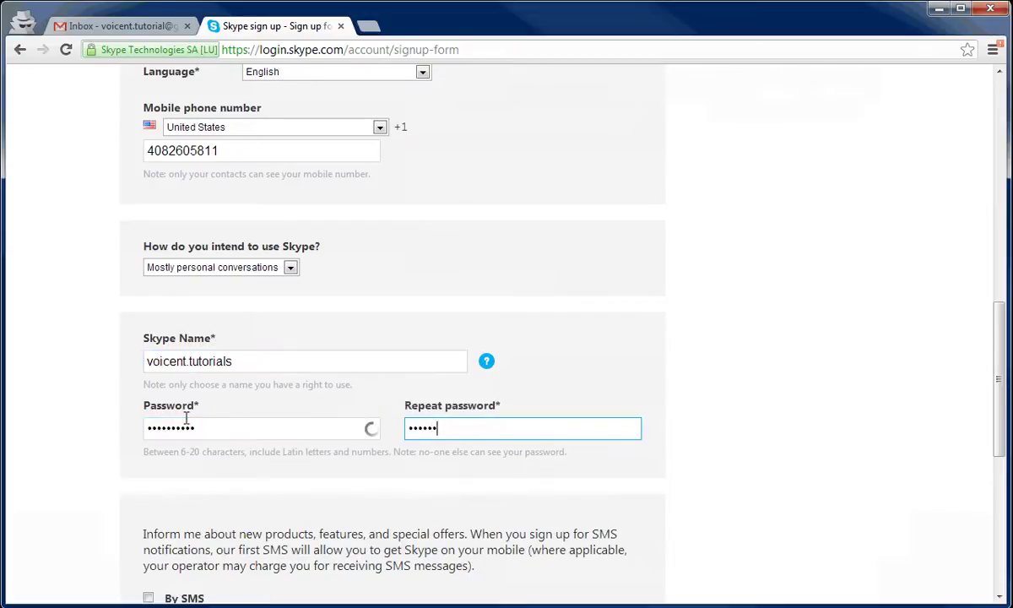
text(****)
Untick email offers and enter the captcha text.
scroll(301, 388, down, 3)
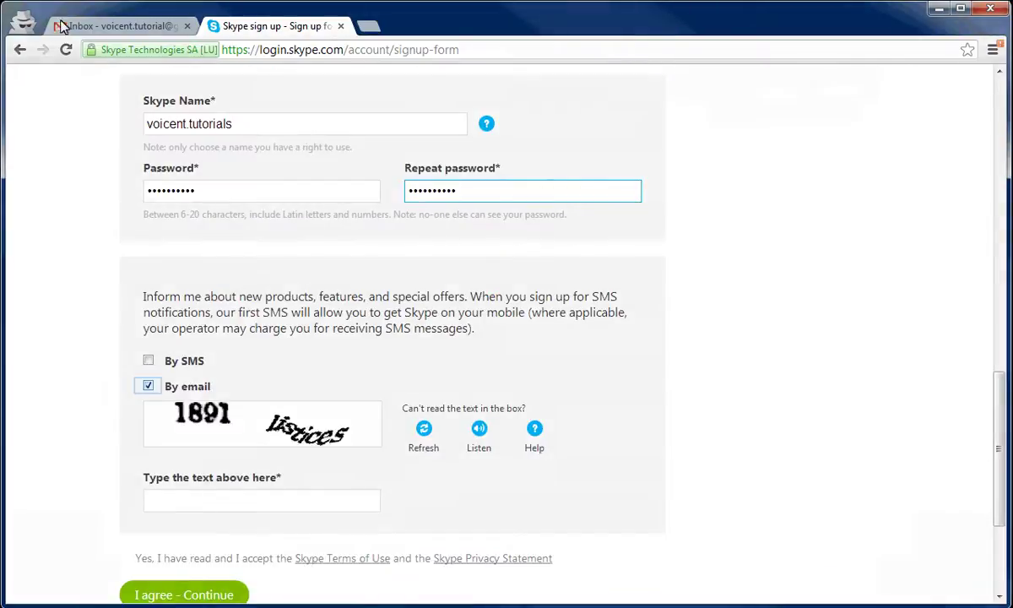
click(147, 385)
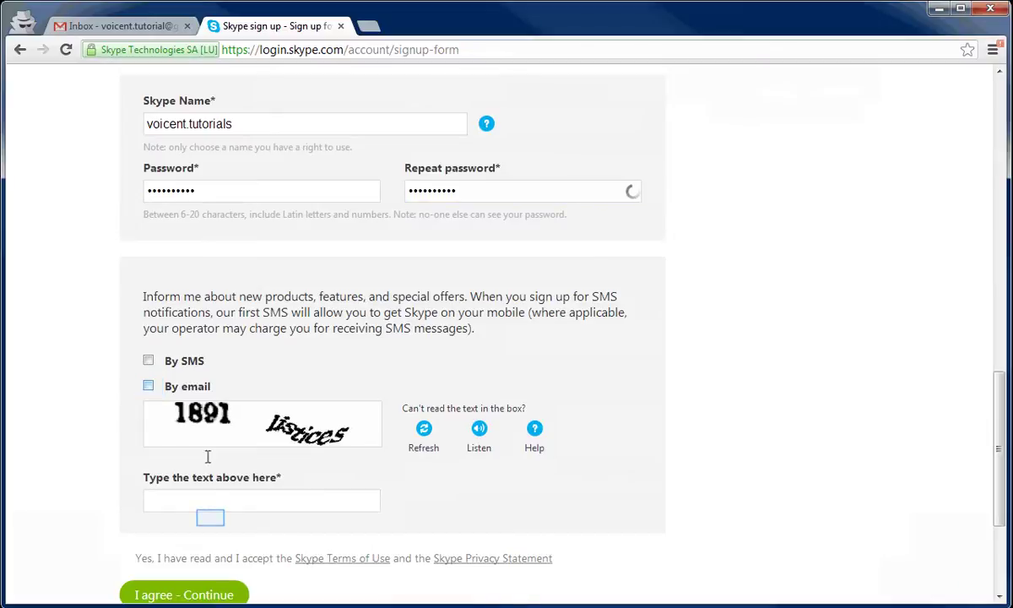
click(212, 519)
text(1891 listic)
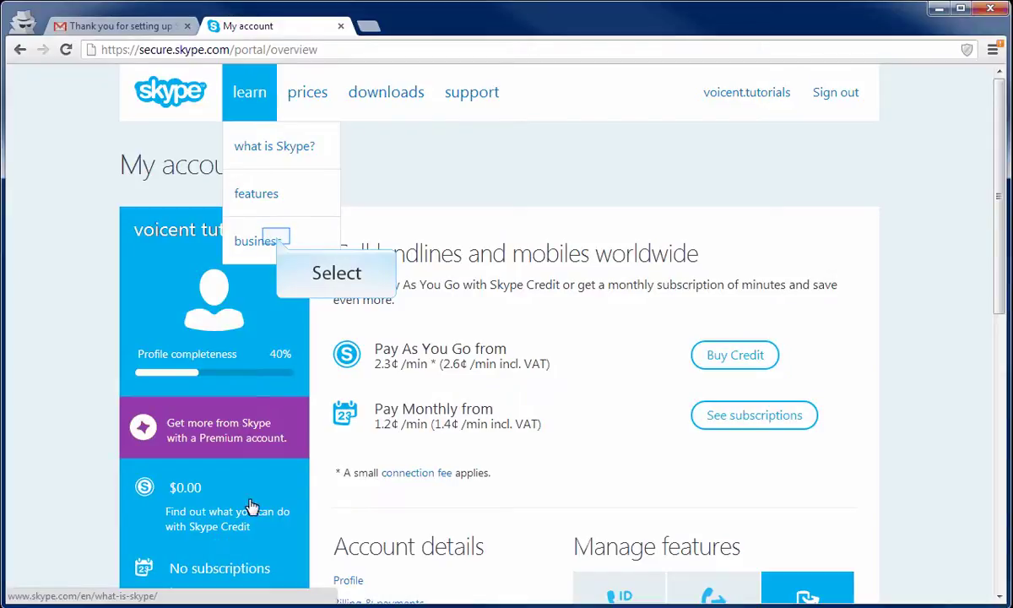
Sign in to Skype Manager from the business page with the Skype Name and password.
click(281, 242)
scroll(378, 534, down, 5)
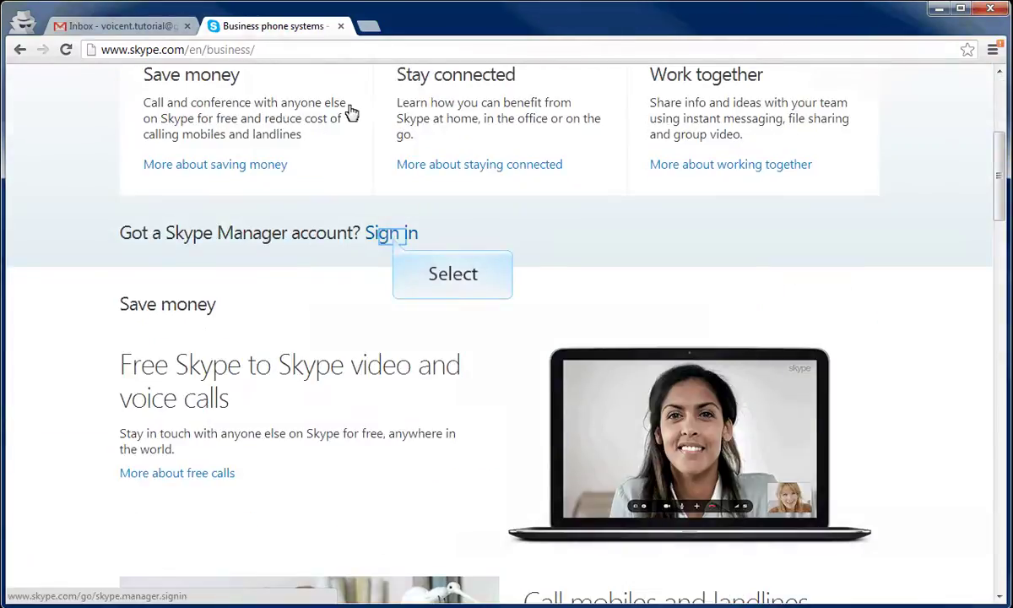
click(393, 243)
text(voicent.tuto)
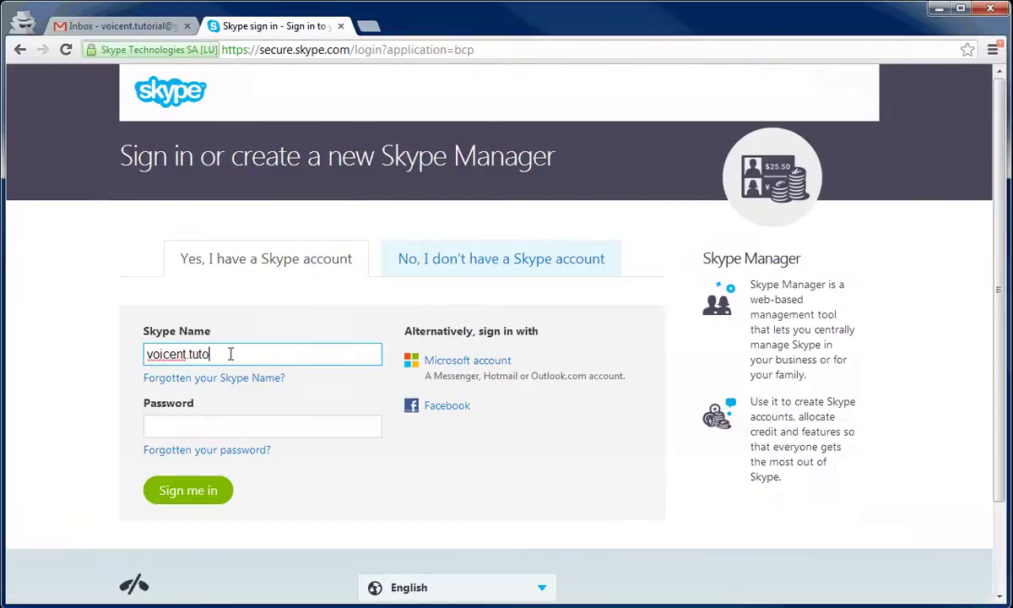
text(rials)
key(Tab)
text(****)
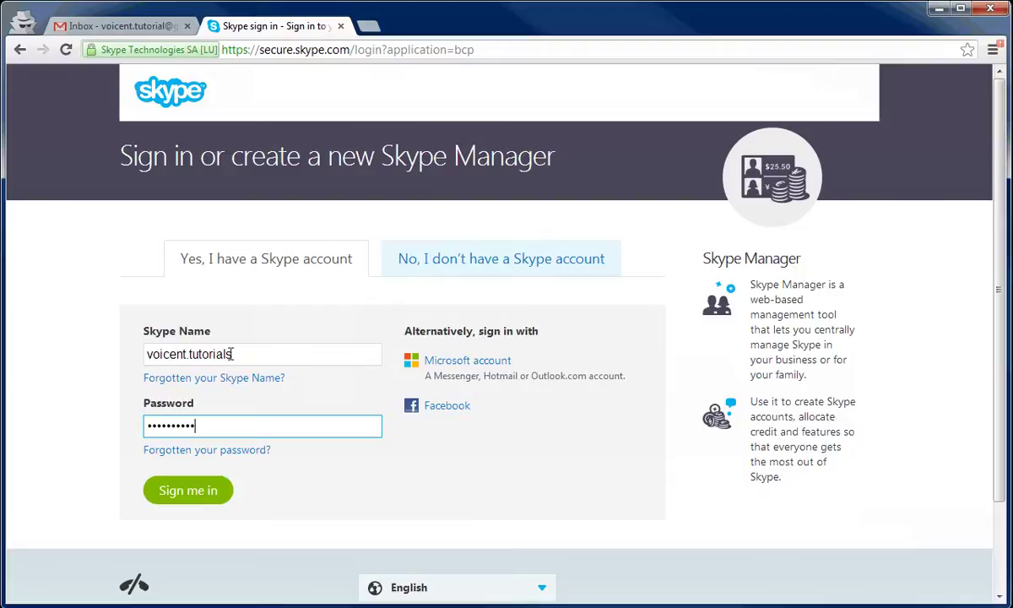
click(187, 490)
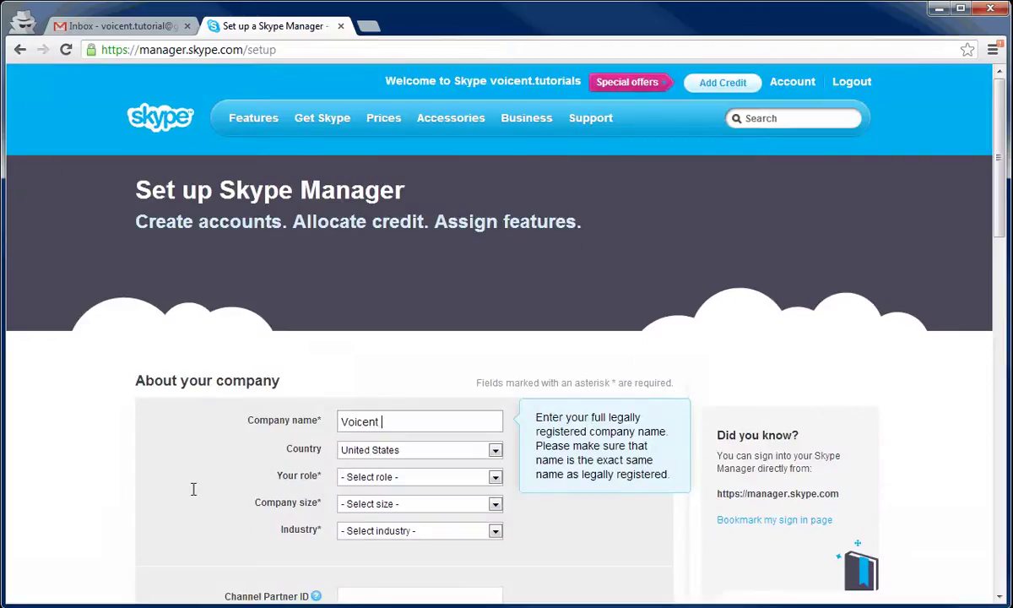
Set company name Voicent Tutorials, role Other, size 10-49 employees, and industry Call Centre.
text(Tutorials)
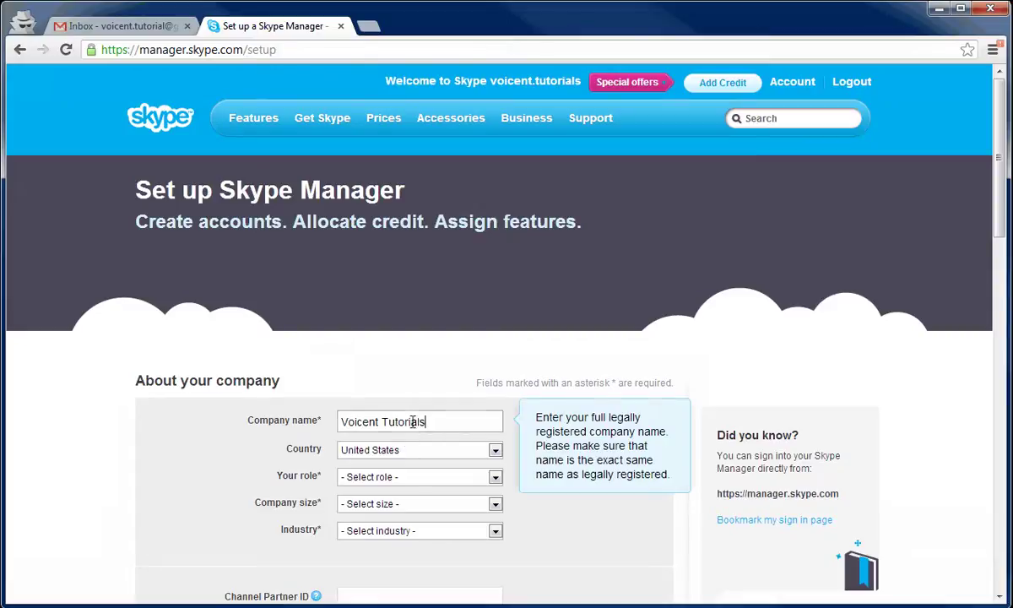
key(Tab)
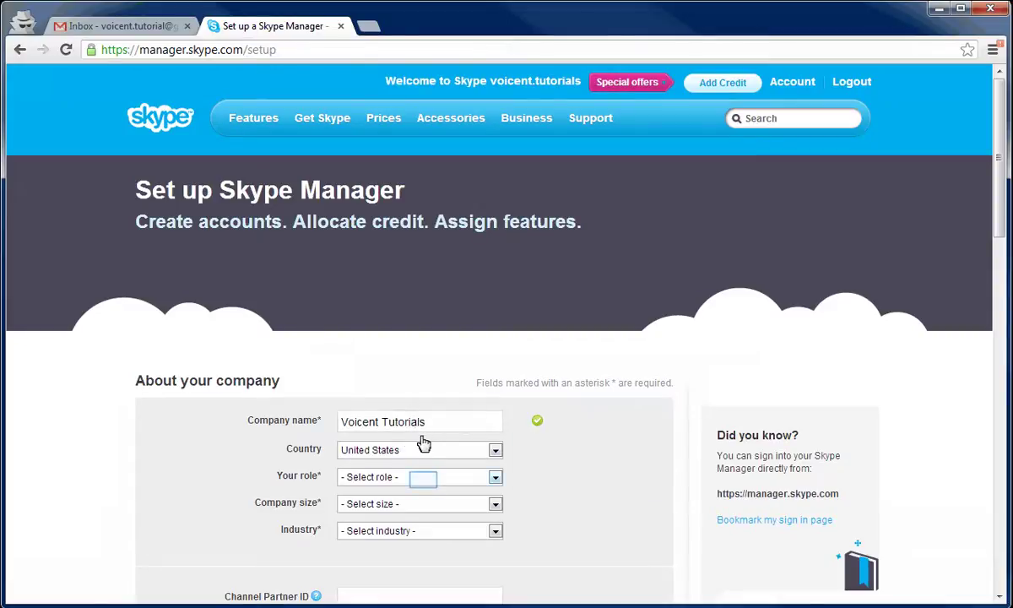
click(422, 478)
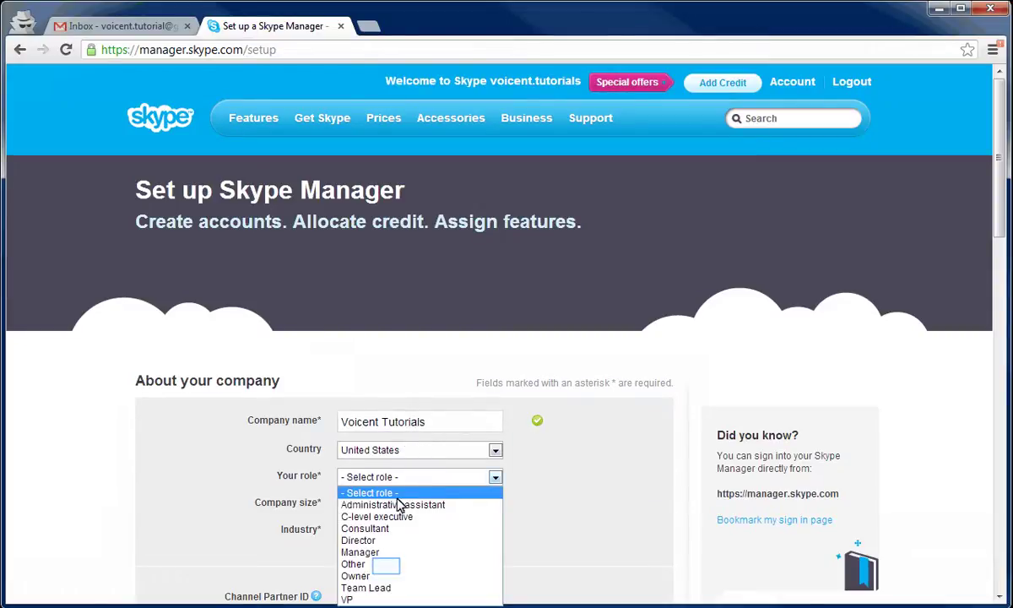
click(386, 564)
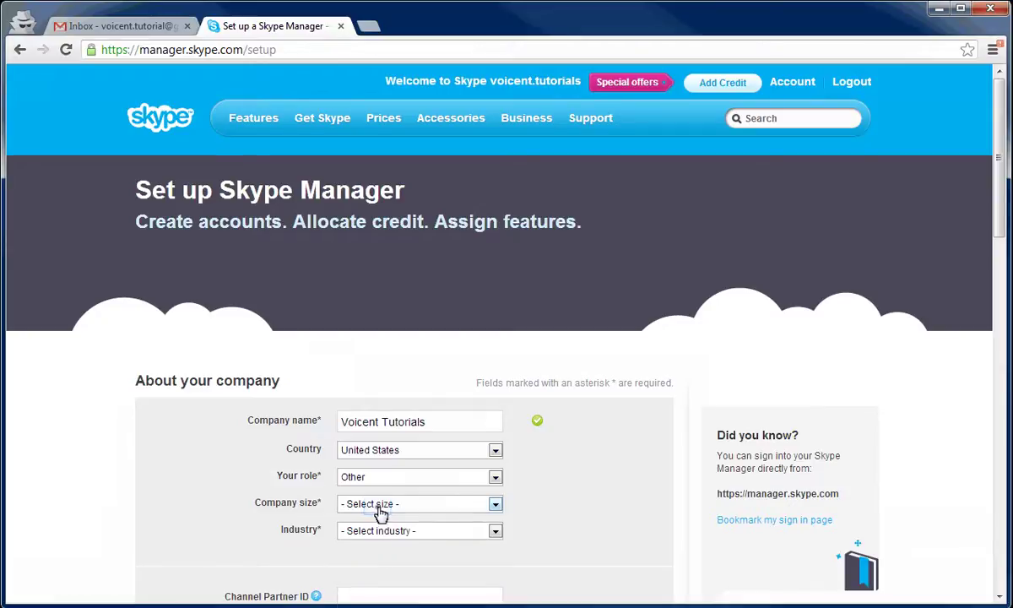
click(379, 509)
click(379, 571)
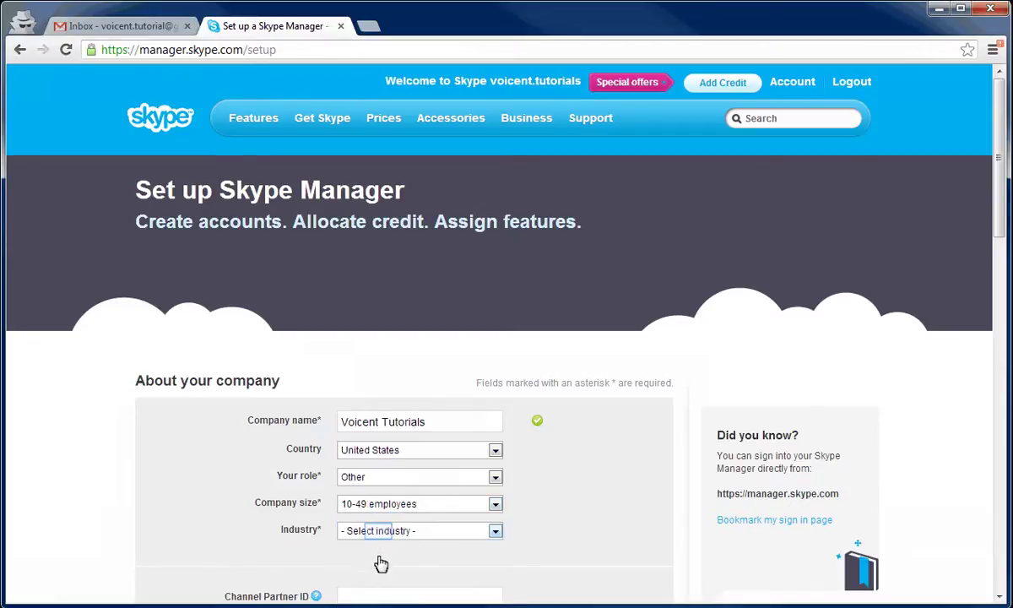
click(380, 532)
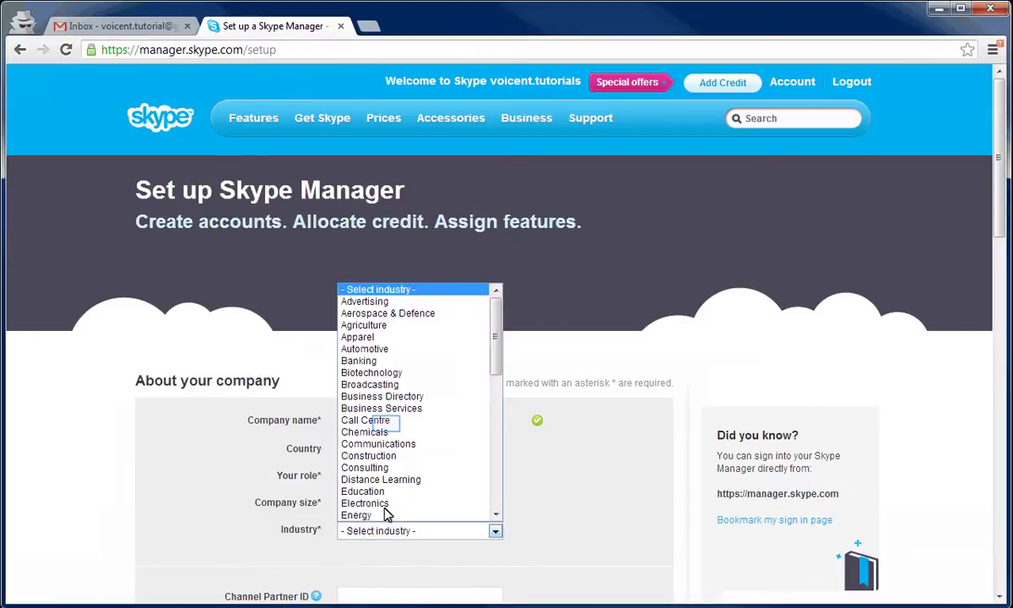
click(371, 421)
Enter the company street address, city, and zip code, choose California, and accept the licence terms.
drag(1001, 188, 994, 271)
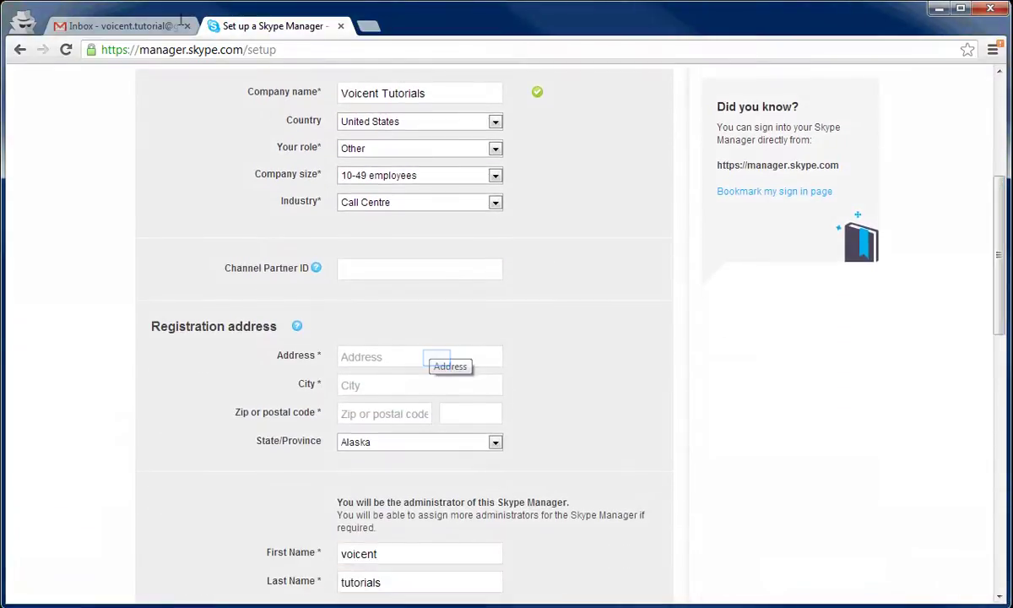
click(438, 358)
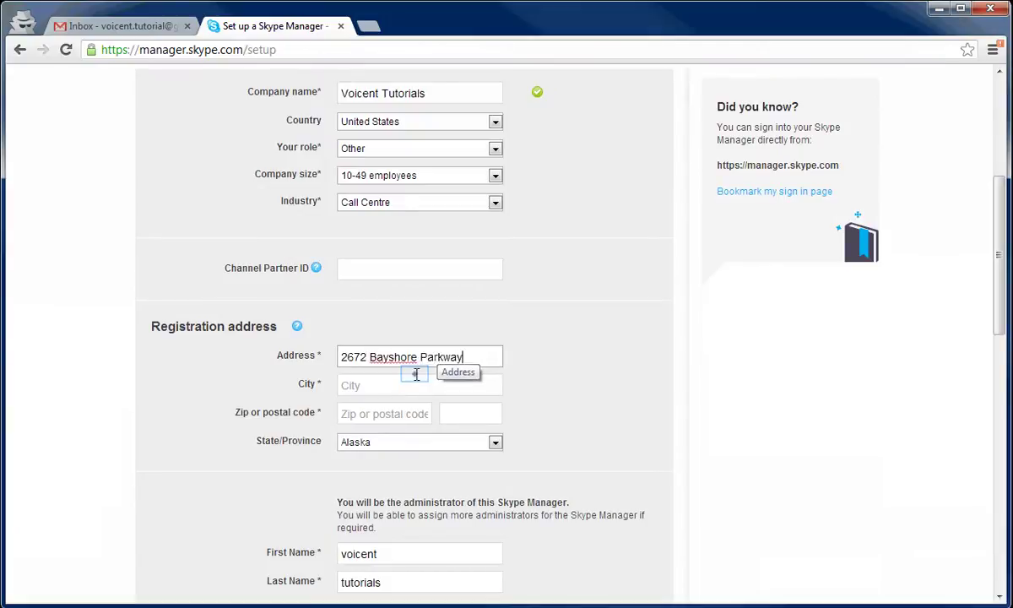
click(416, 378)
text(Mountain View)
key(Tab)
text(9)
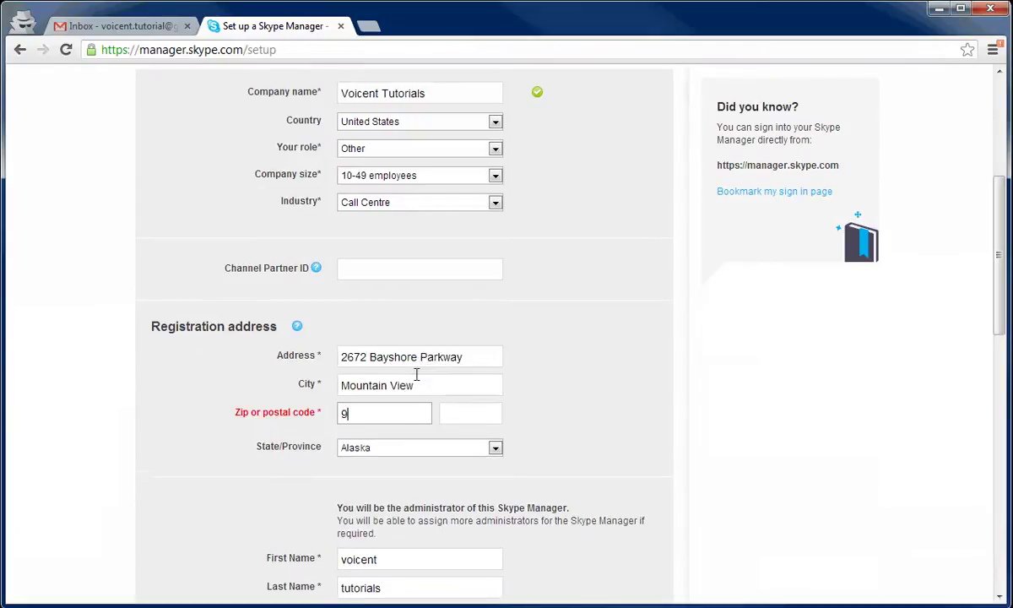
text(4043)
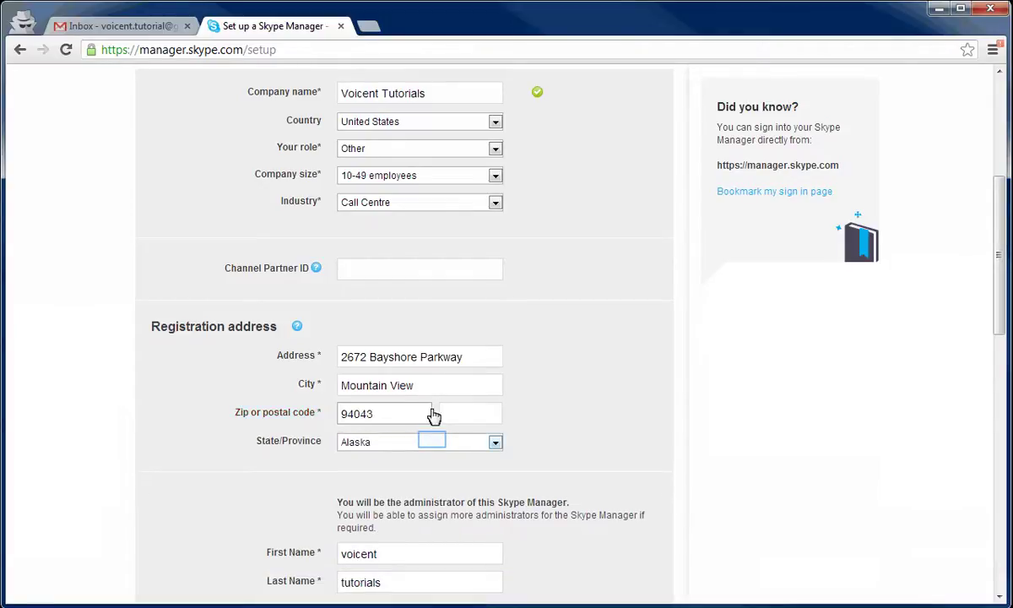
click(427, 444)
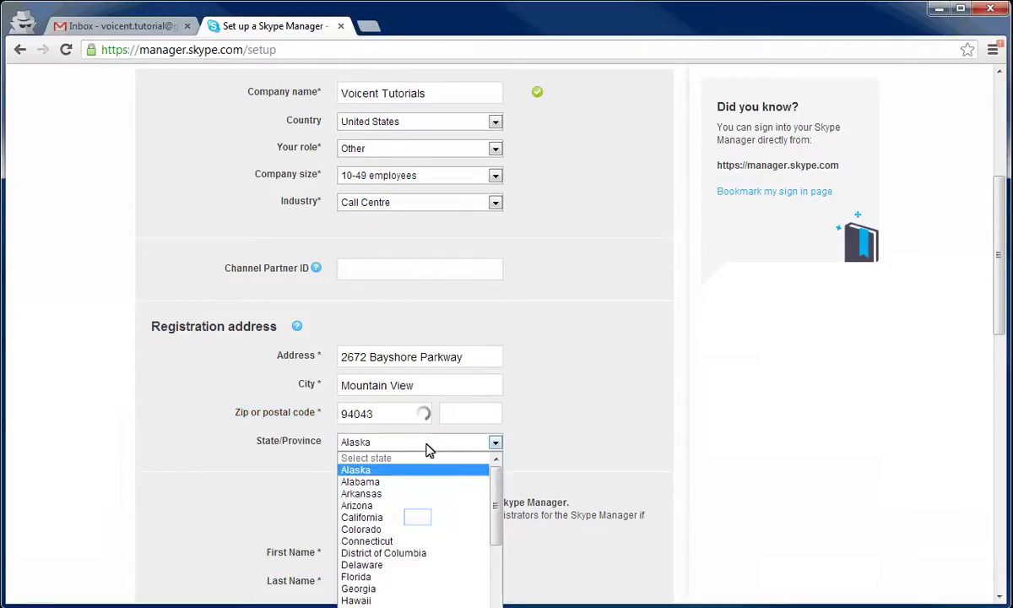
click(419, 517)
scroll(420, 507, down, 3)
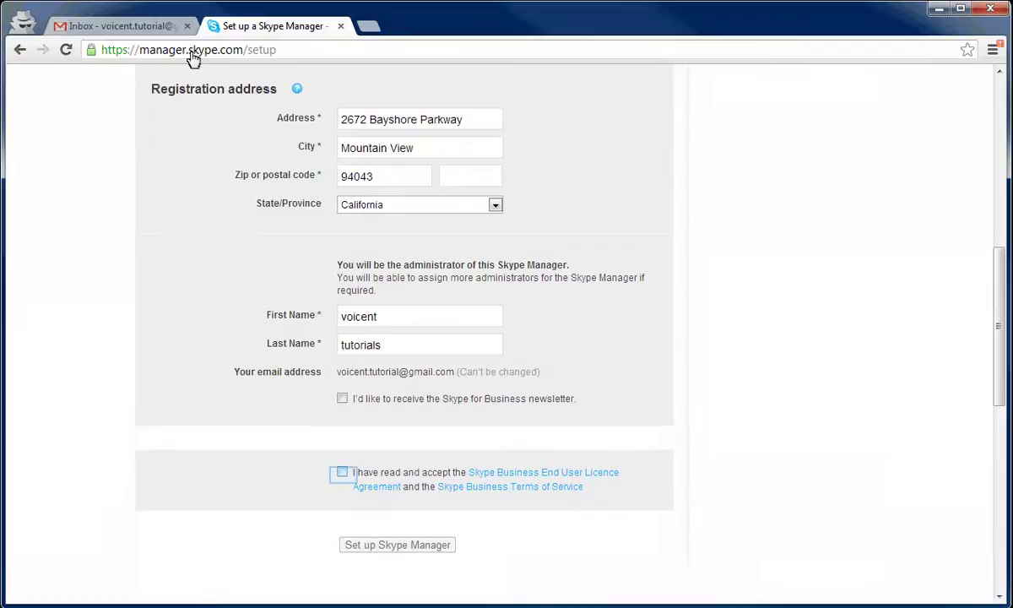
click(342, 475)
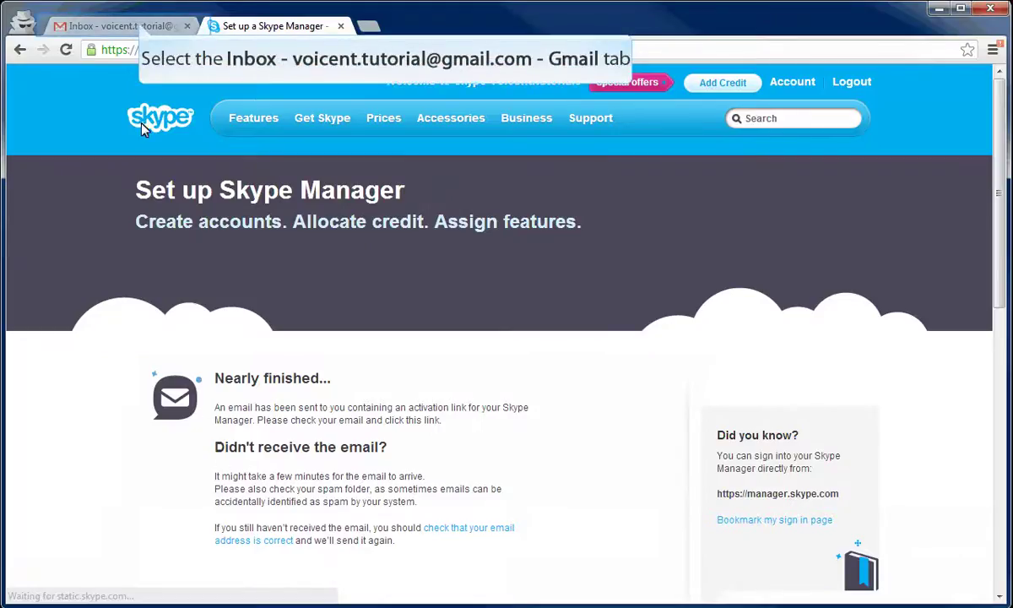
Refresh the Gmail inbox and open the Skype Manager setup confirmation email.
click(135, 27)
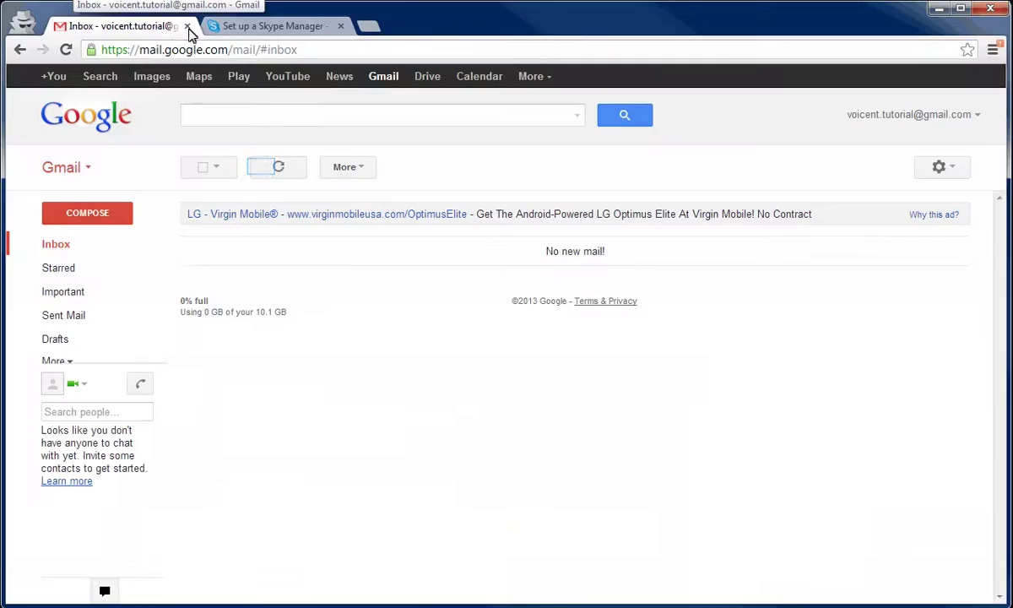
click(262, 168)
click(481, 258)
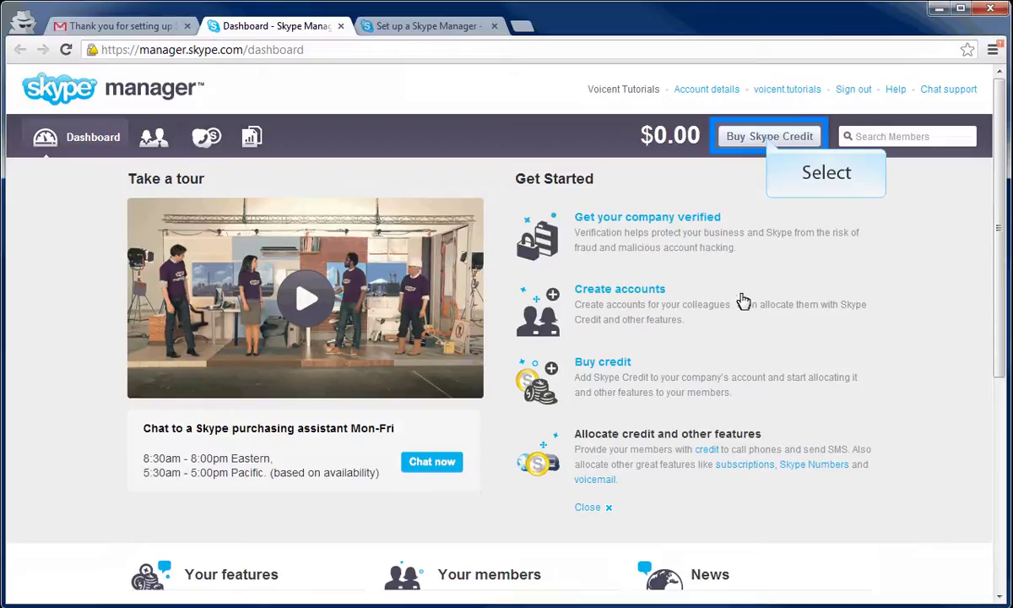
Buy $10 Skype Credit with Auto-Recharge off and the Terms of Service accepted.
click(769, 138)
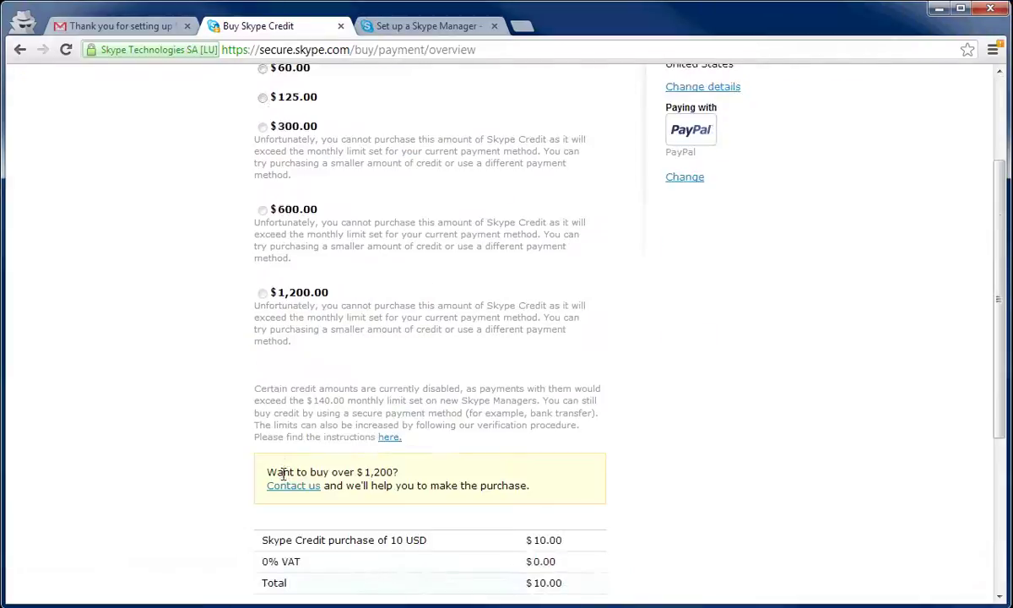
scroll(283, 475, down, 3)
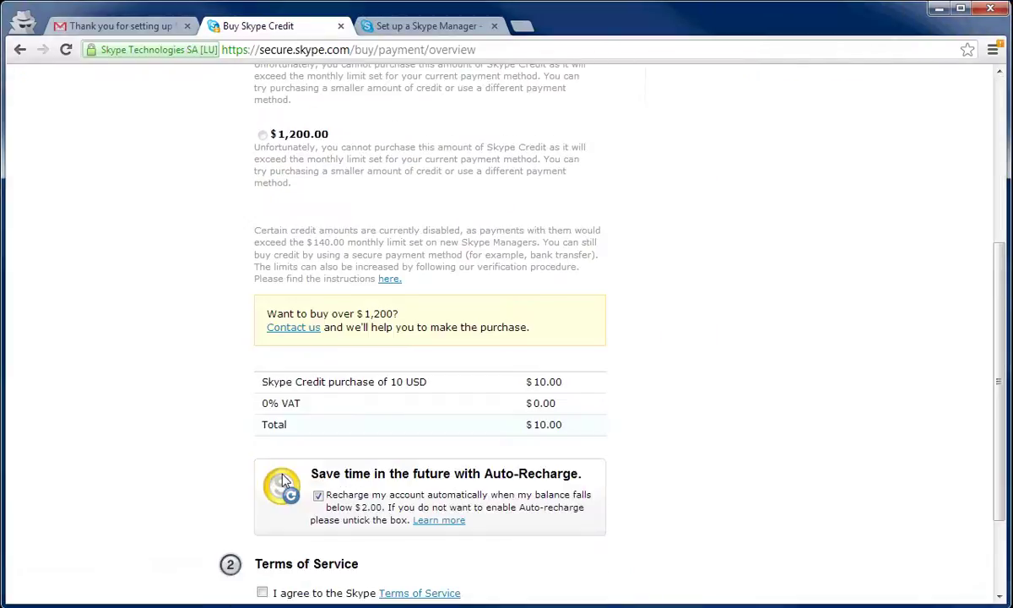
click(317, 416)
click(261, 513)
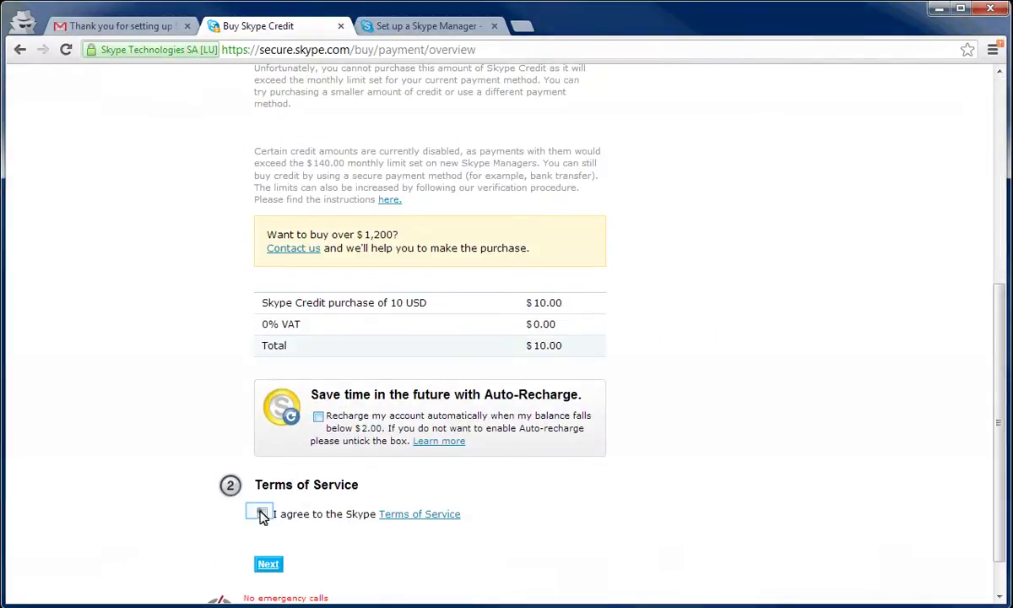
click(269, 565)
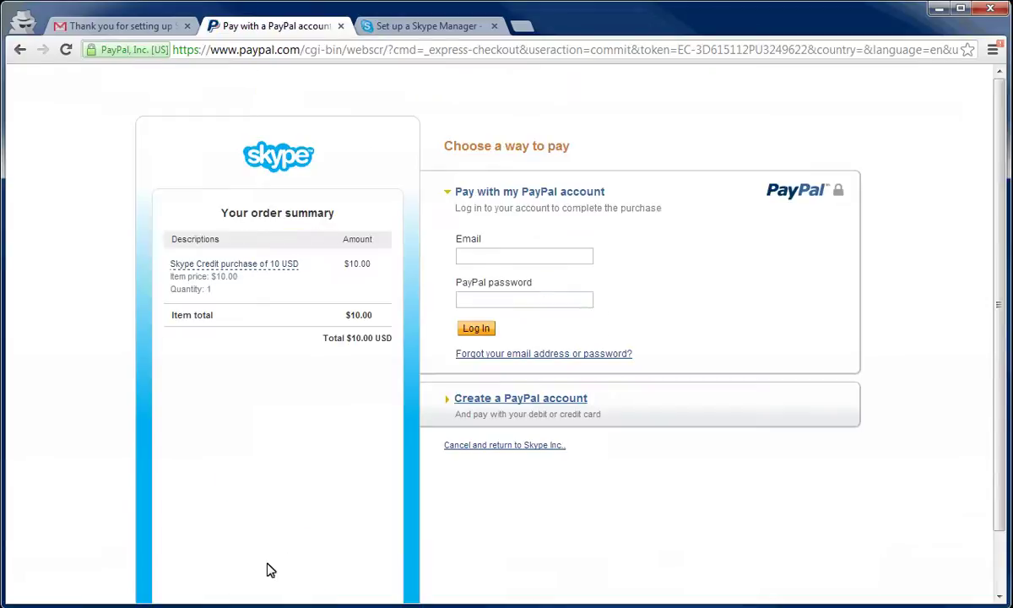
Log in to PayPal with the account email and password to pay.
click(470, 261)
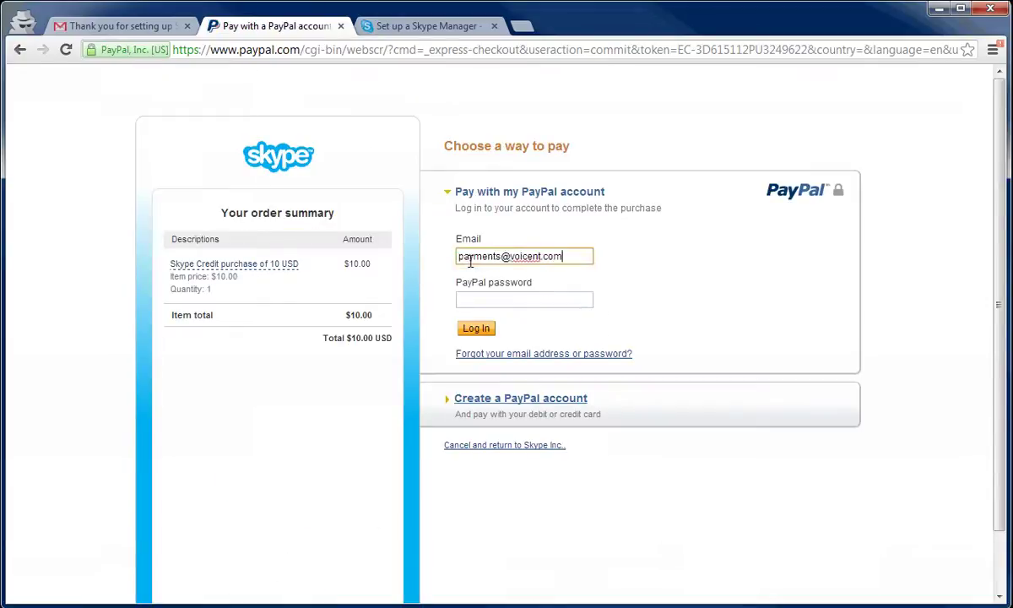
key(Tab)
text(********)
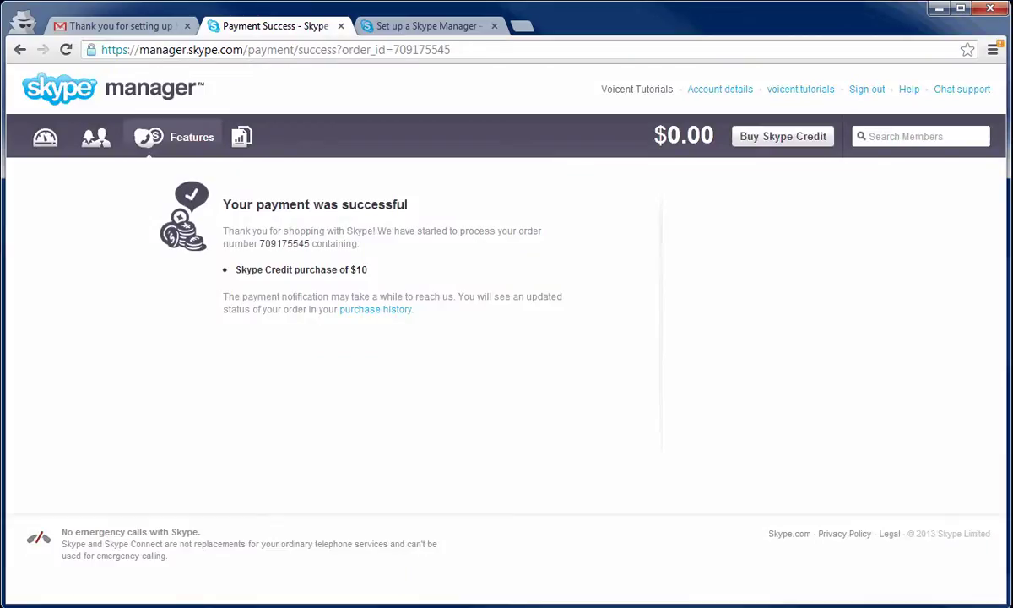
Create the Skype Connect SIP profile 'Voicent Outbound' and buy its one-channel subscription.
click(47, 137)
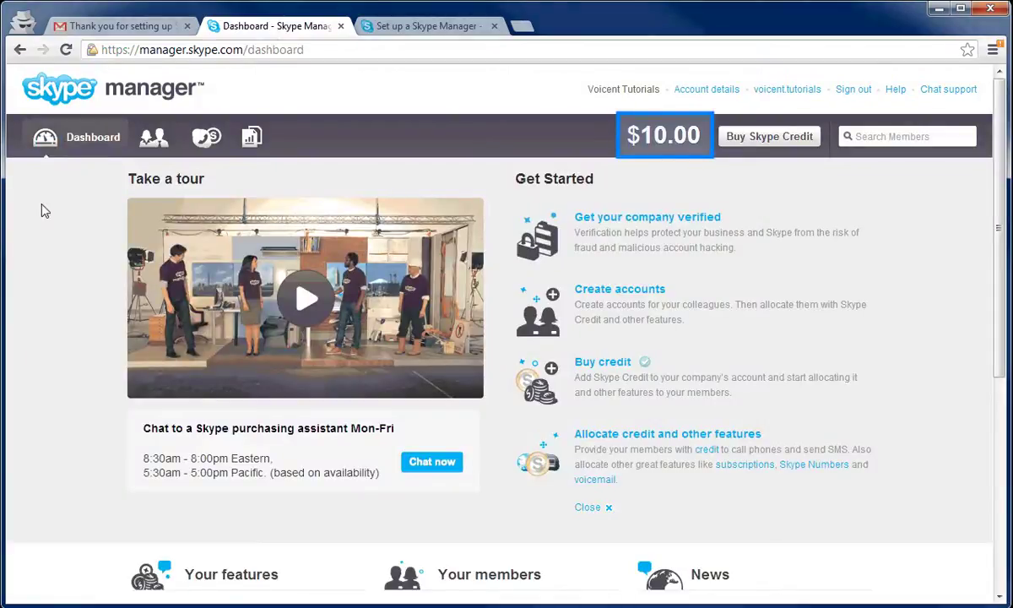
scroll(44, 211, down, 4)
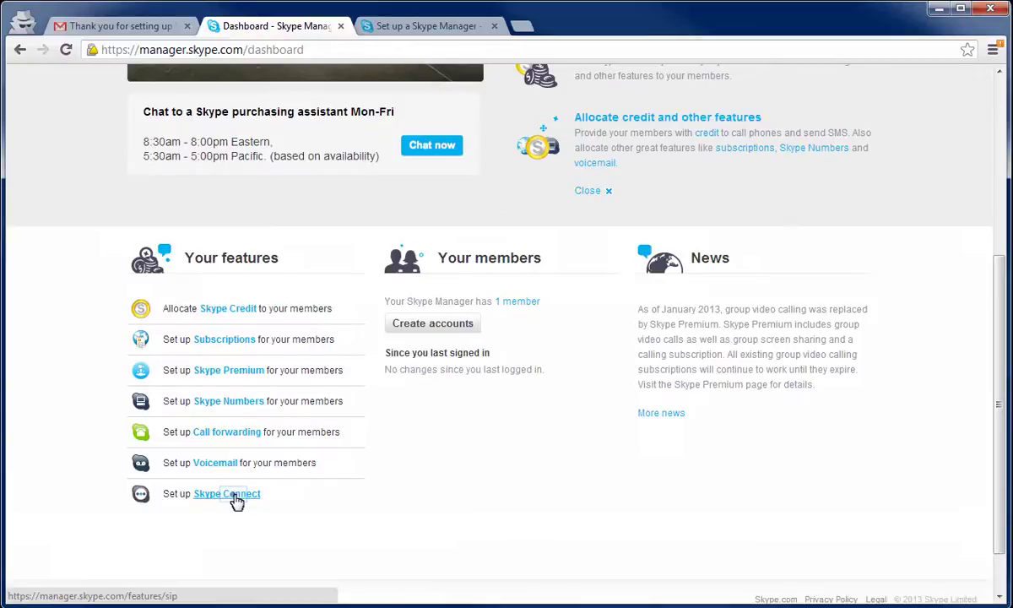
click(236, 498)
click(327, 506)
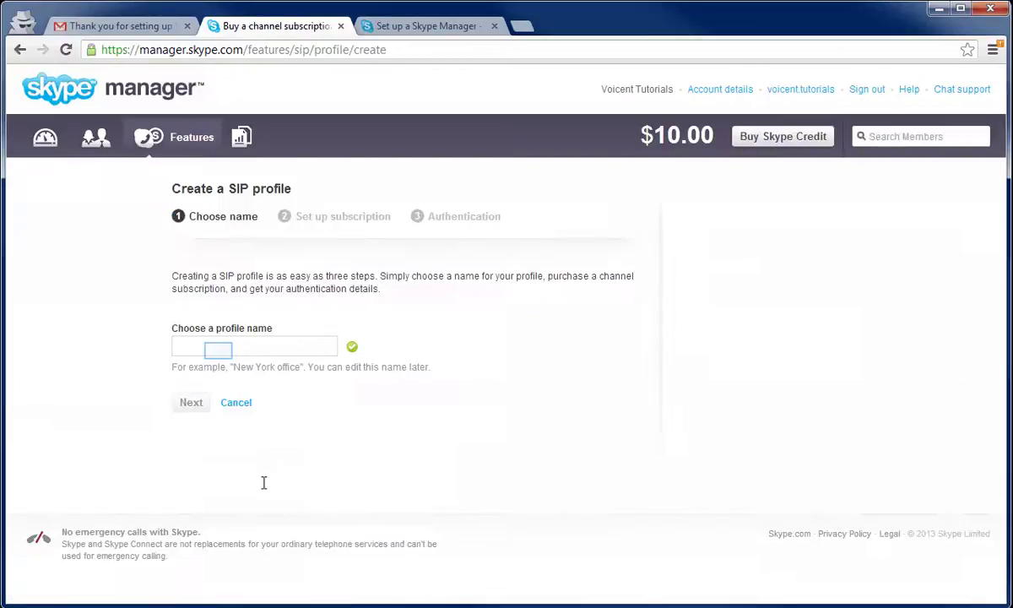
click(219, 351)
text(Voicent O)
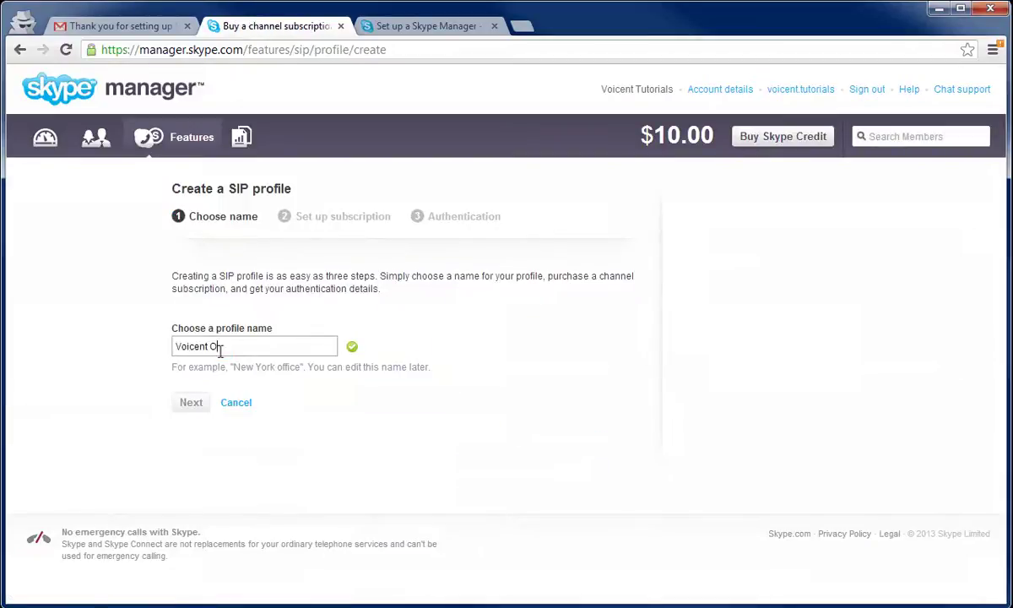
text(utbound)
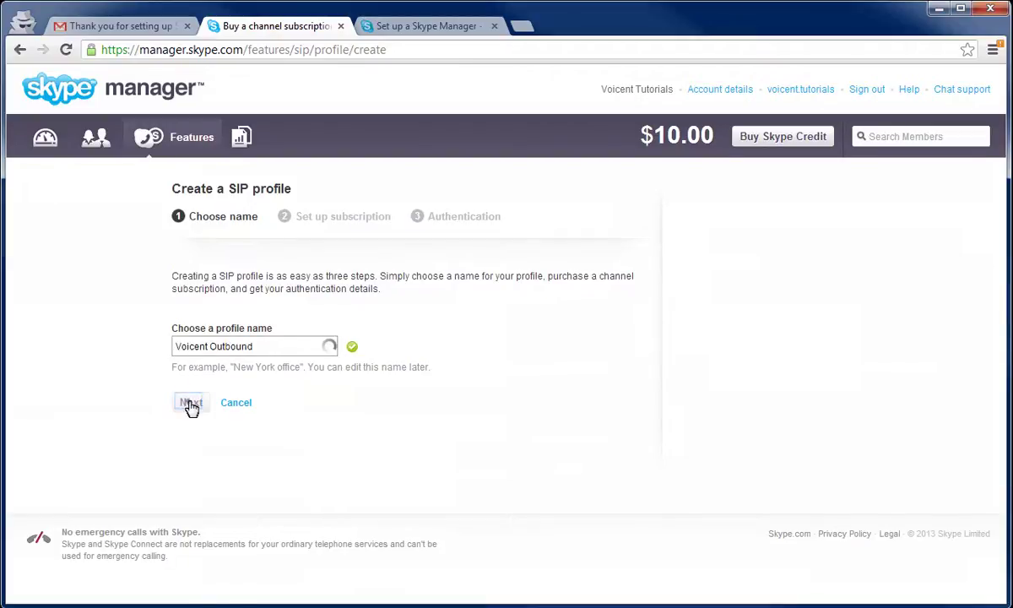
click(190, 403)
scroll(190, 408, down, 2)
scroll(190, 407, down, 4)
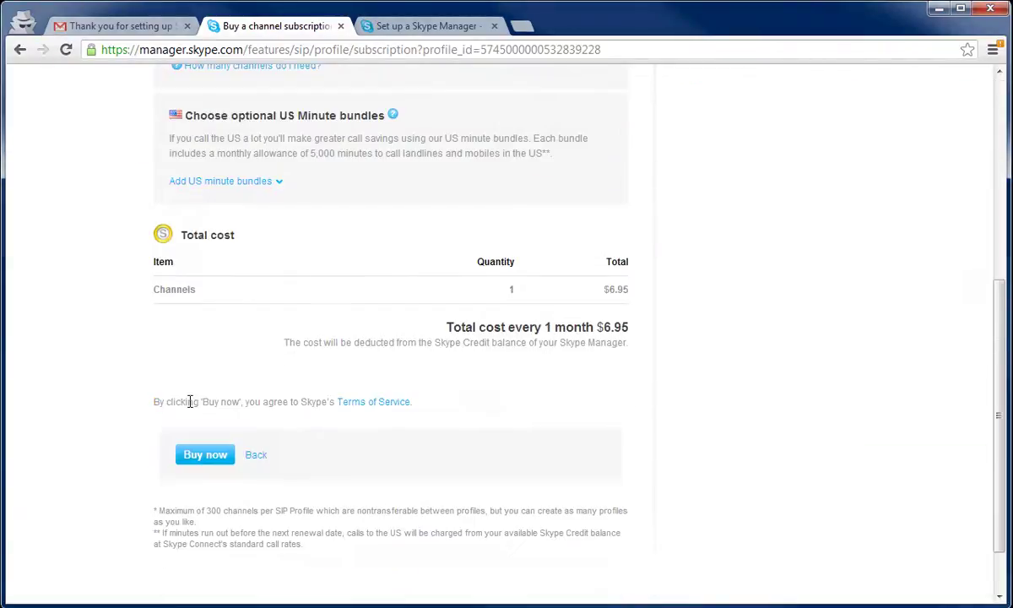
click(206, 456)
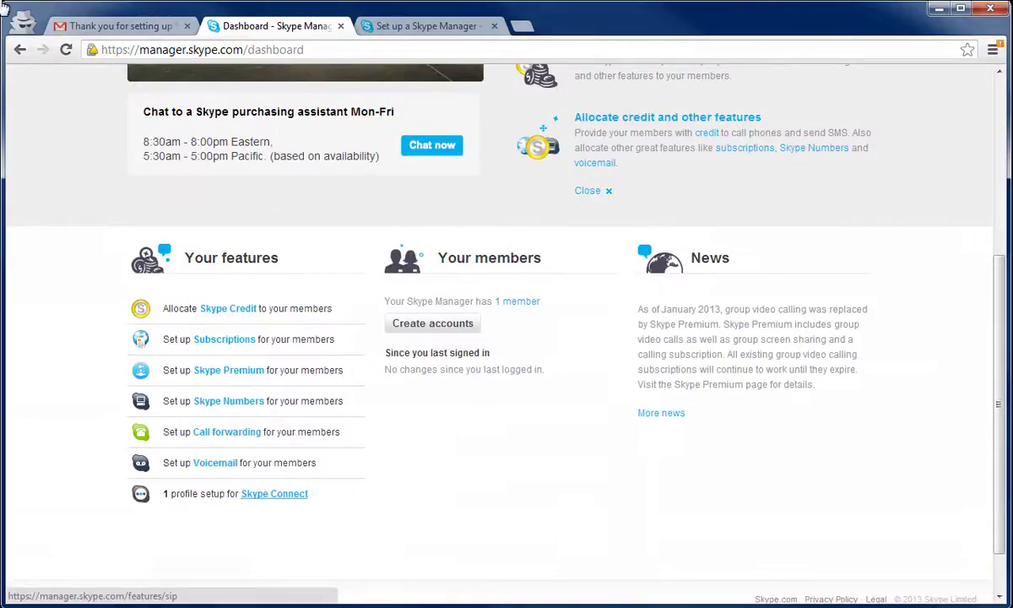
Open the Voicent Outbound profile and add credit for its outgoing calls.
click(256, 494)
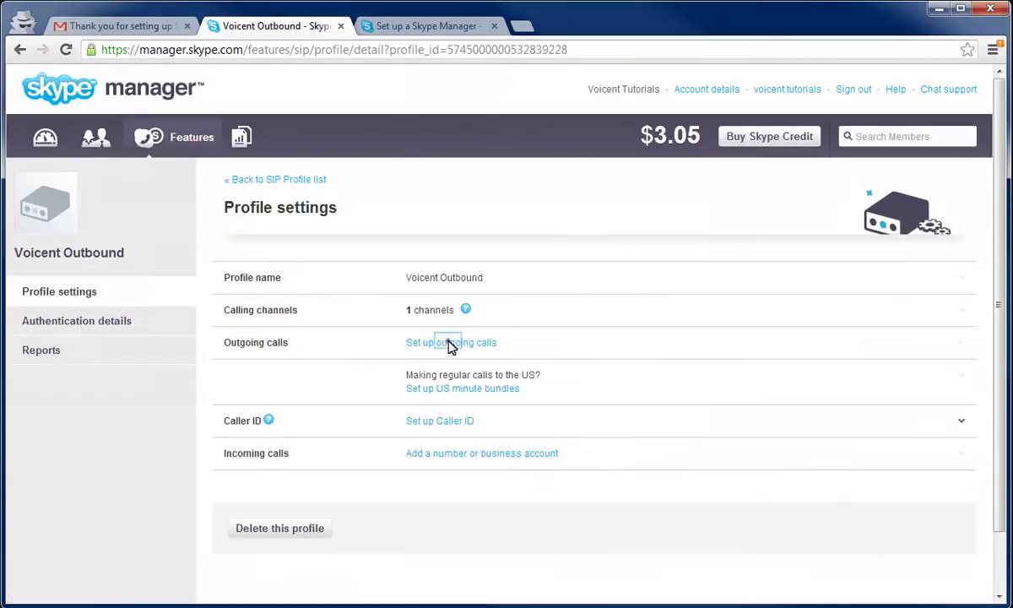
click(497, 347)
click(644, 480)
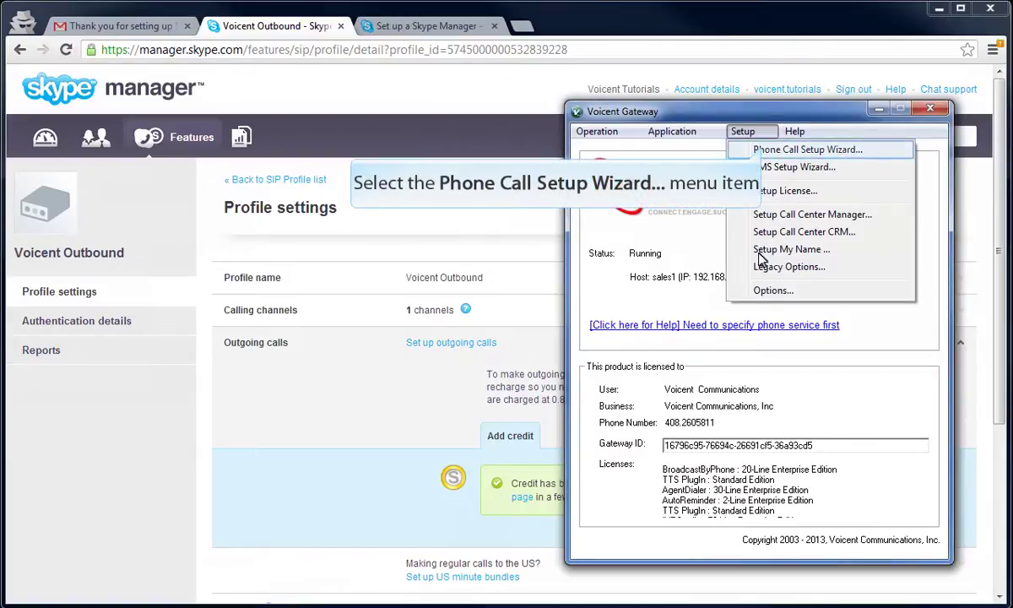
In the Phone Call Setup Wizard, choose VOIP service with SkypeConnect as the provider.
click(765, 152)
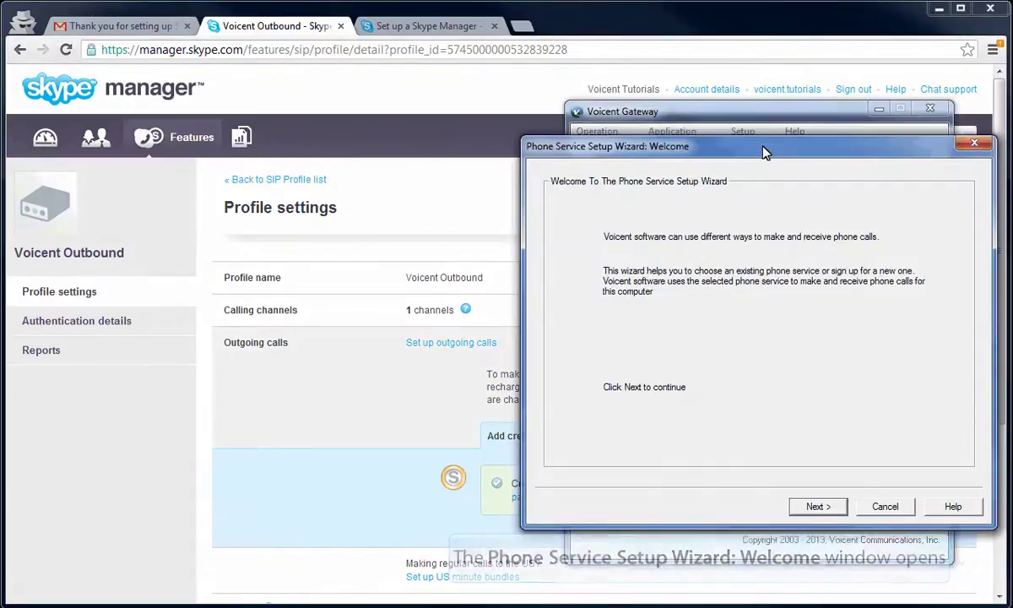
click(819, 507)
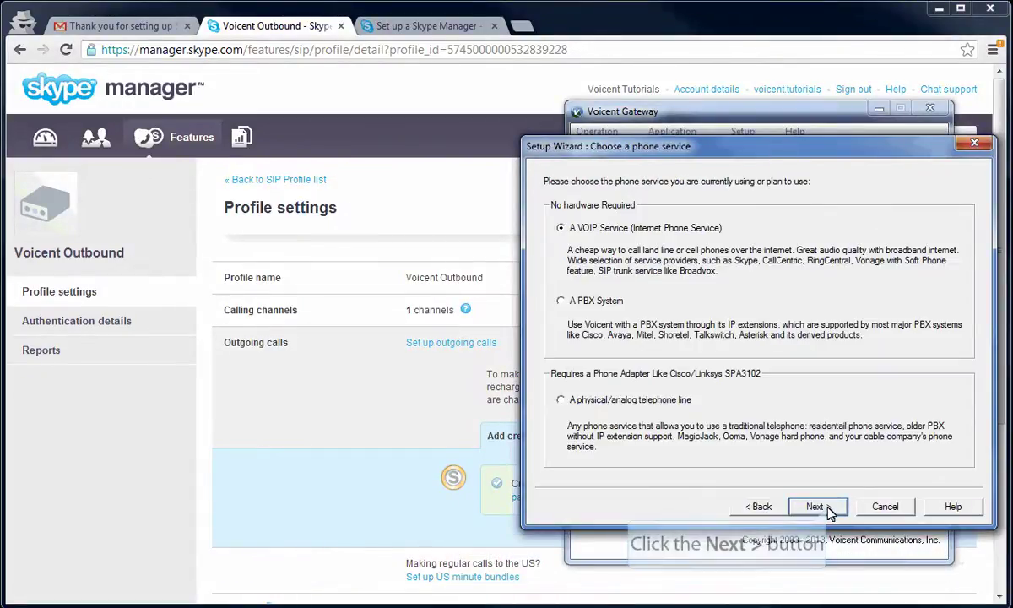
click(828, 508)
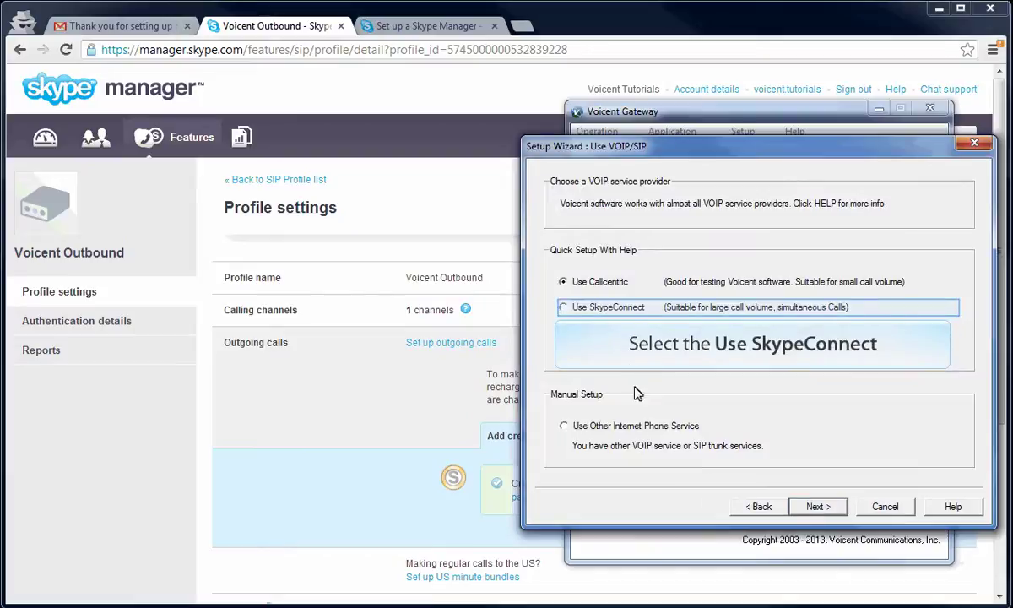
click(625, 309)
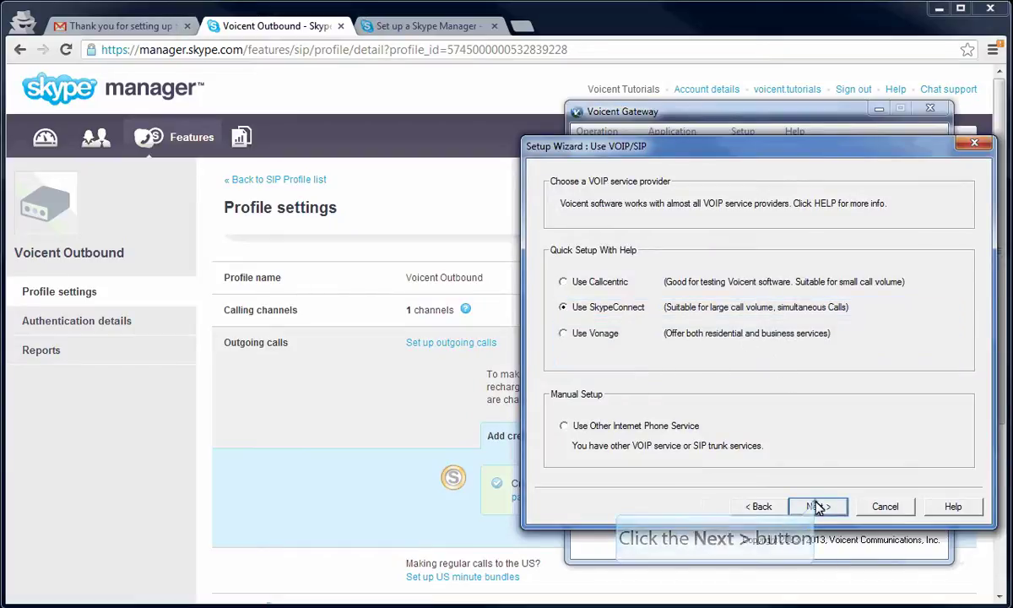
click(819, 507)
Paste the SIP ID and password, confirm outbound call credit, and finish the wizard.
click(722, 294)
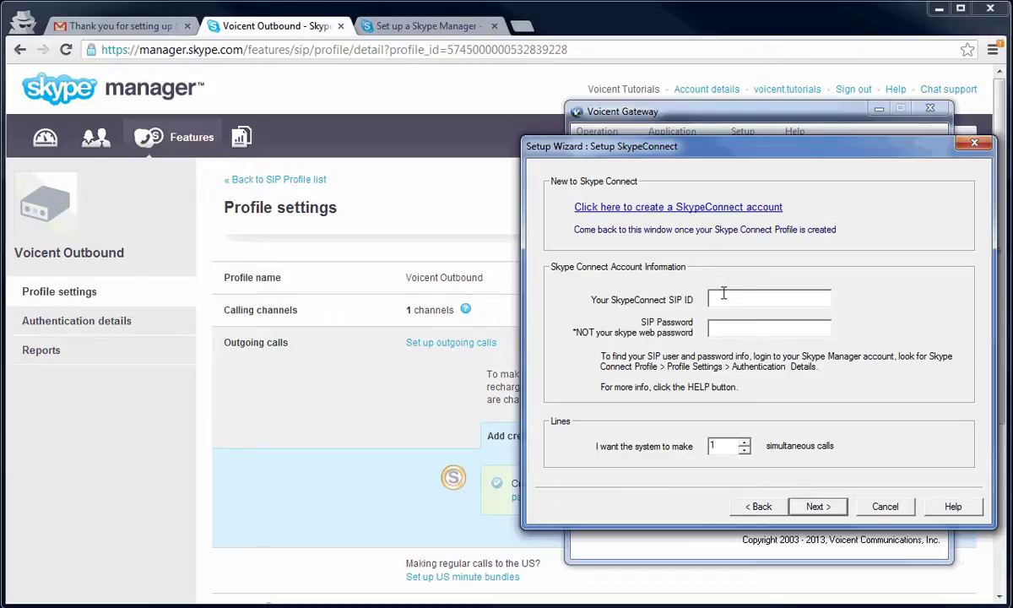
right_click(723, 293)
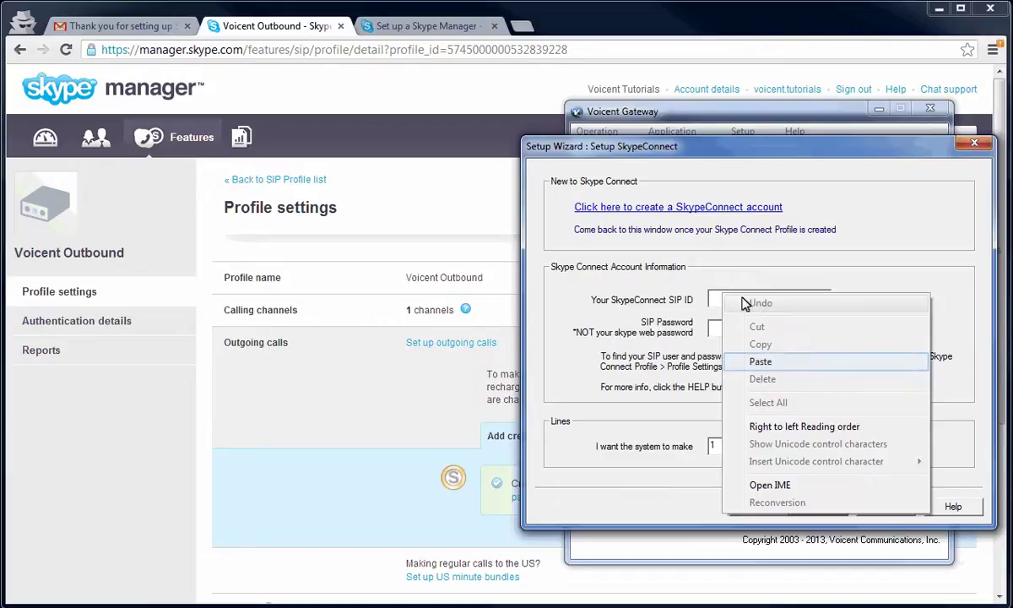
click(770, 360)
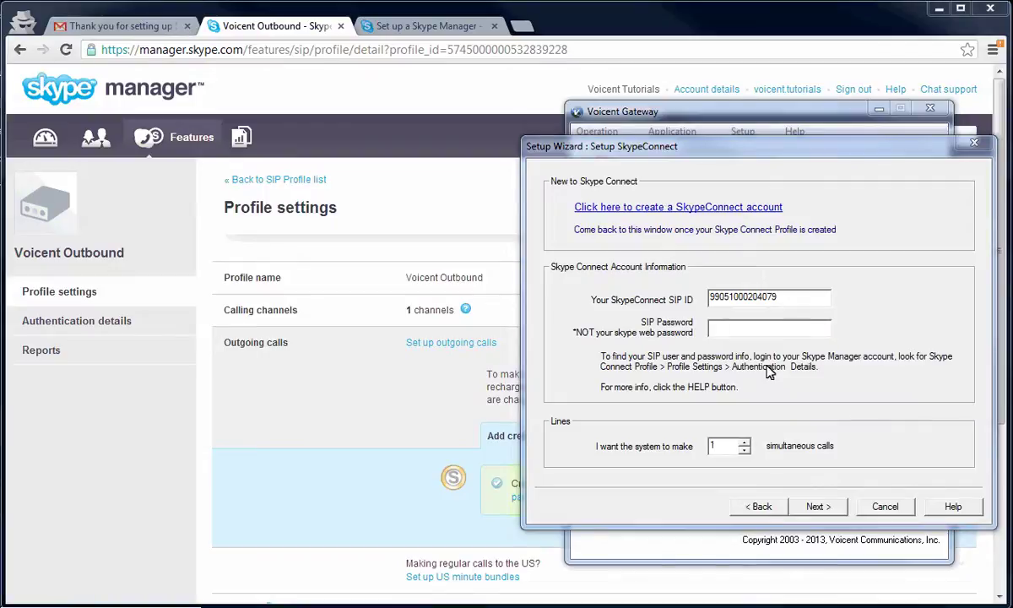
click(737, 331)
key(ctrl+v)
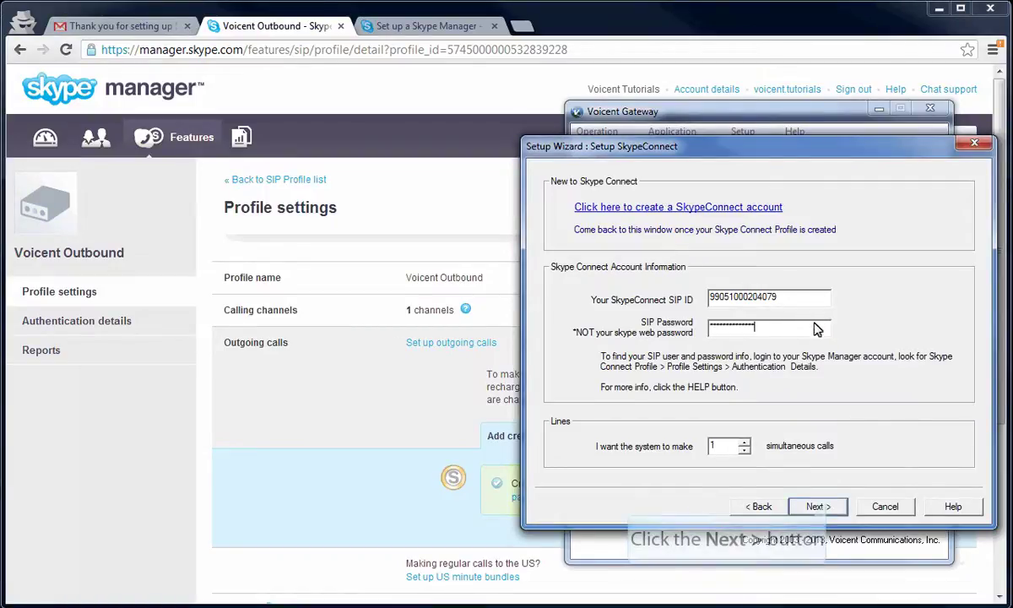
click(812, 506)
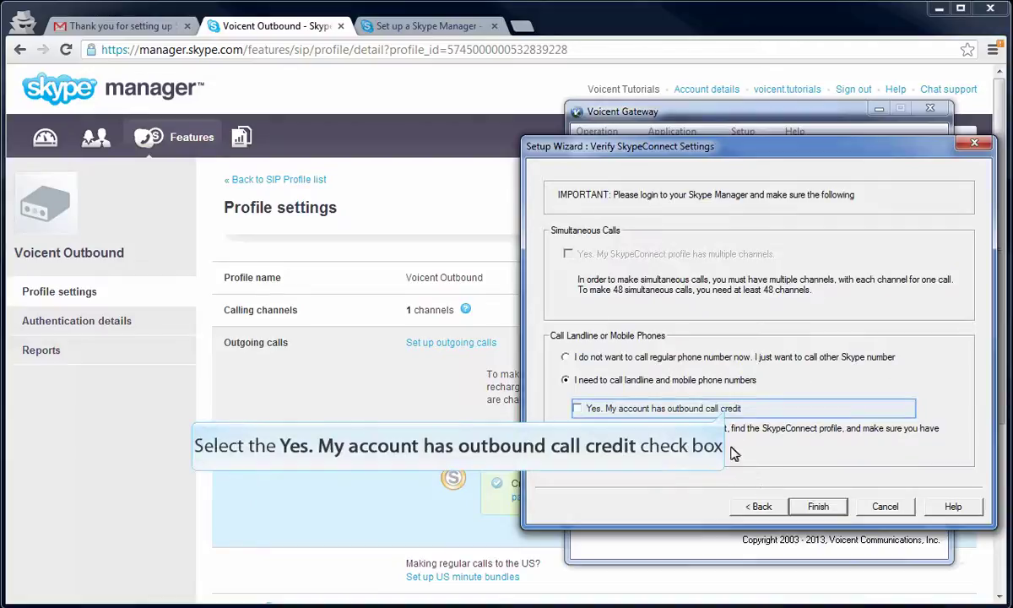
click(679, 408)
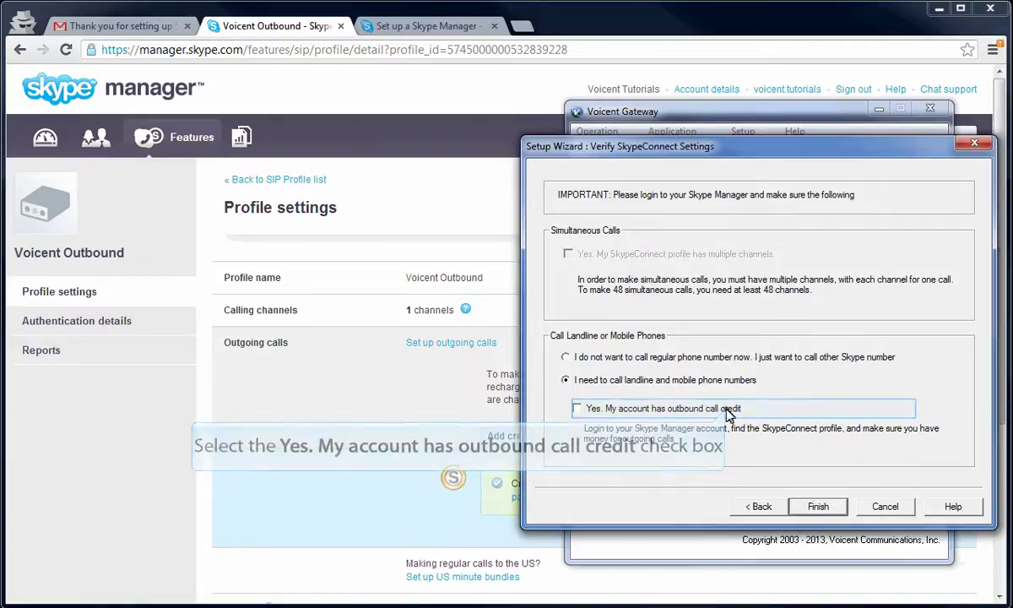
click(817, 507)
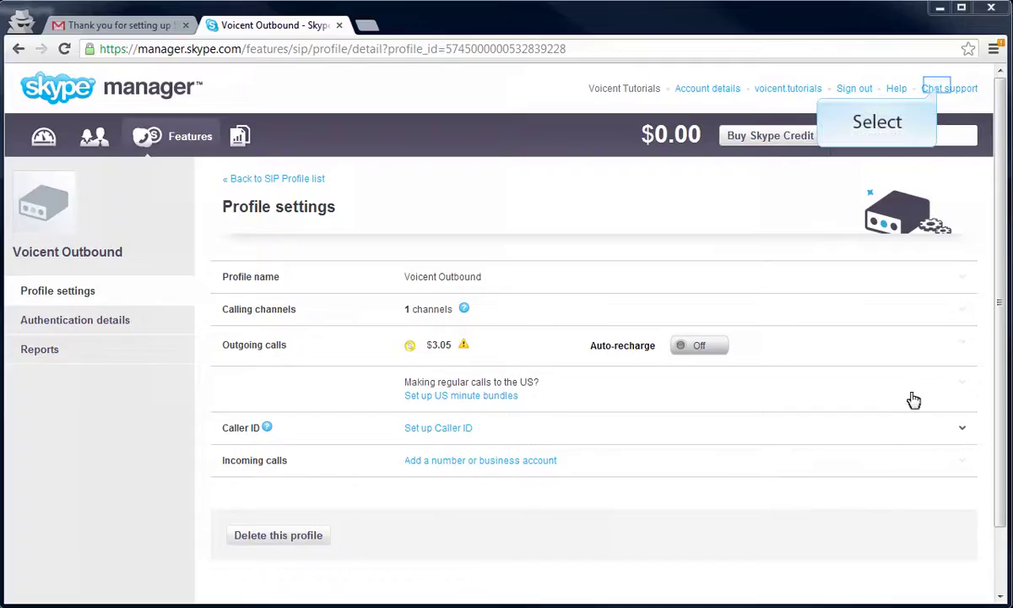
click(941, 90)
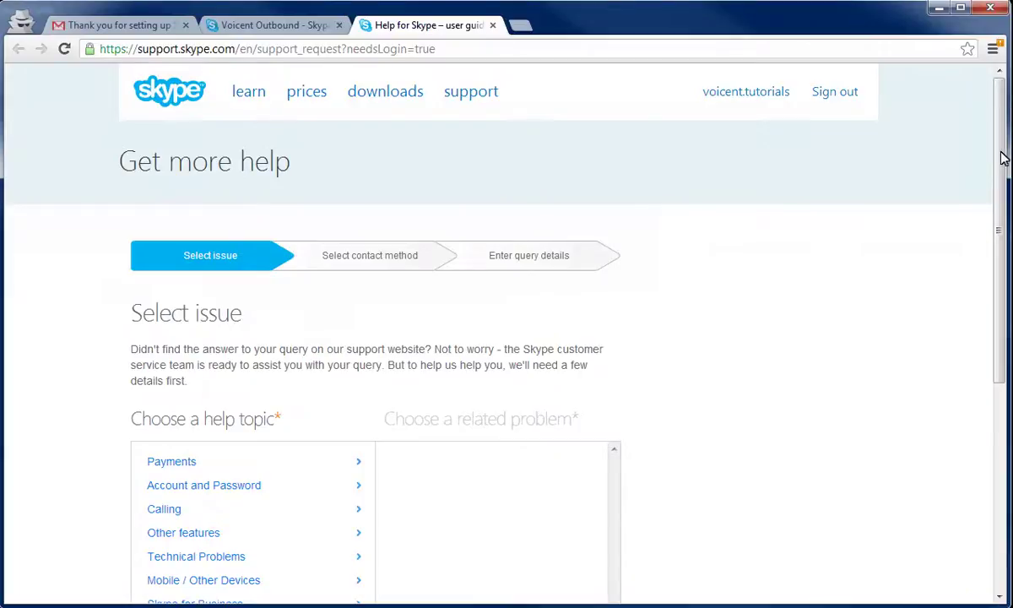
drag(1002, 173, 983, 173)
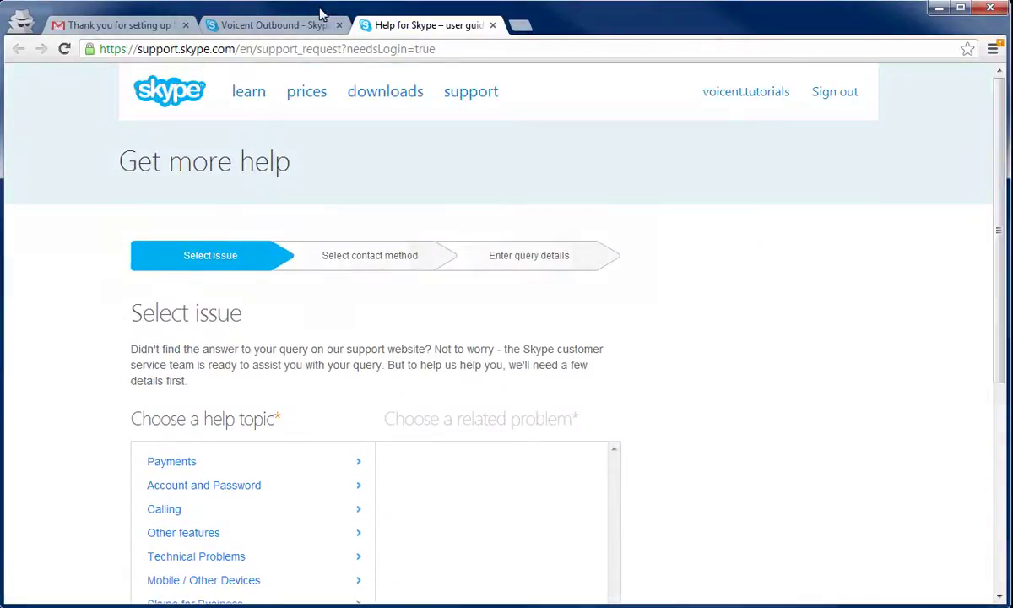